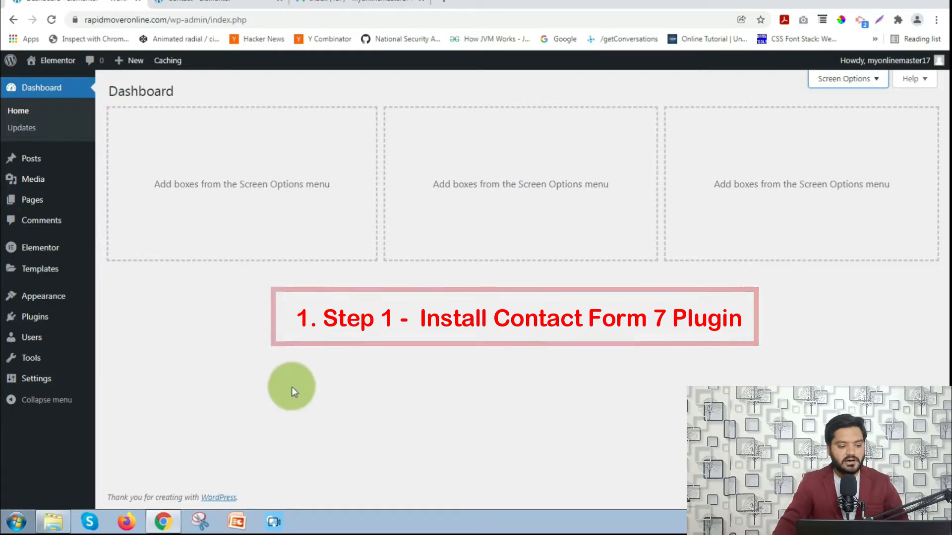
- Search the plugin directory for 'contact form 7', then install and activate Contact Form 7
mouse_move(47, 317)
left_click(126, 337)
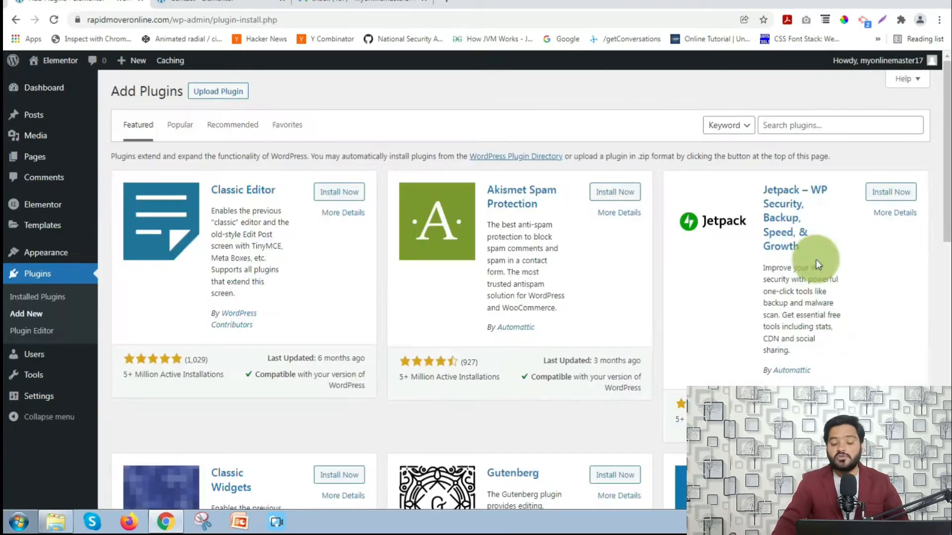
left_click(804, 122)
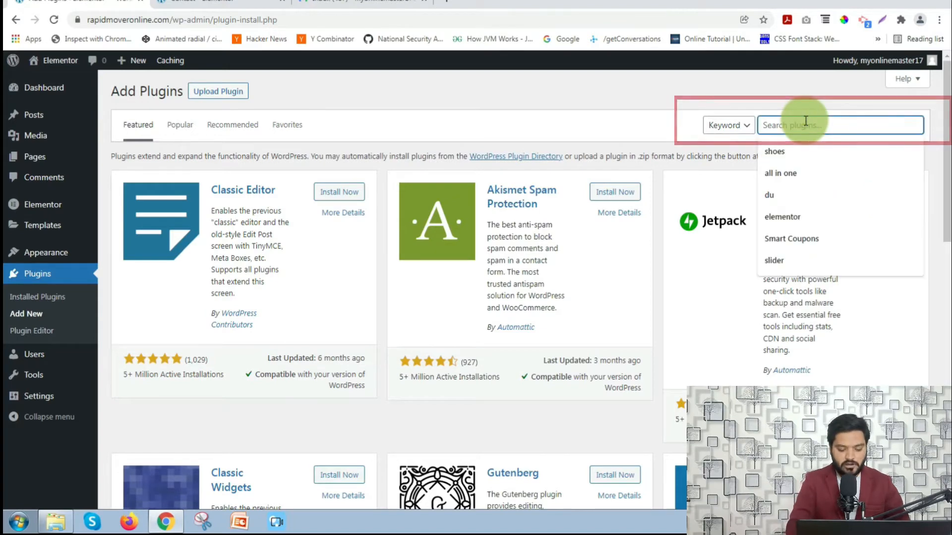
type("contact for")
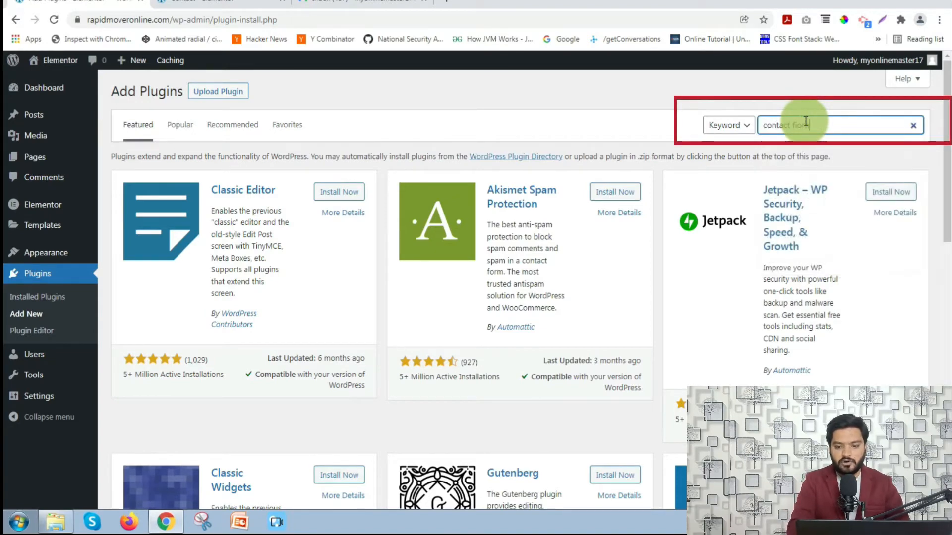
type("m 7")
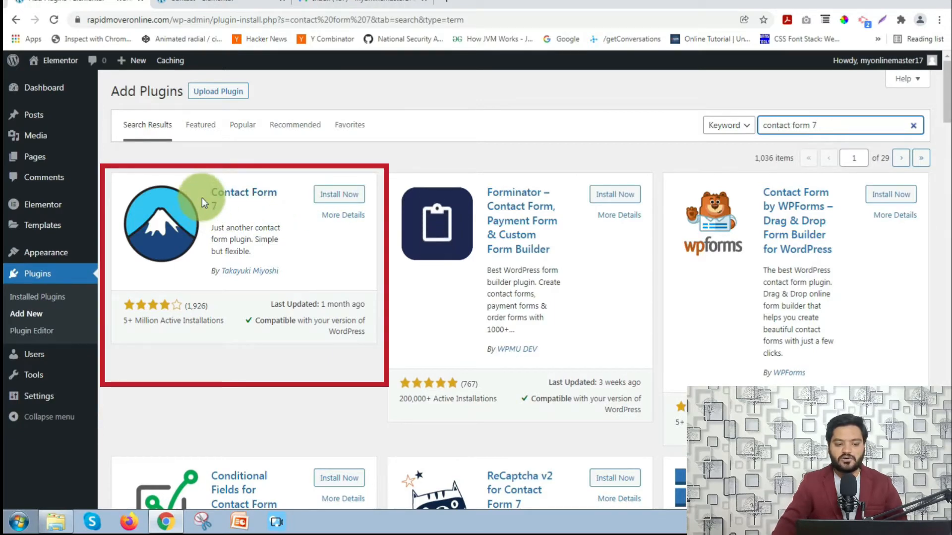
left_click(342, 198)
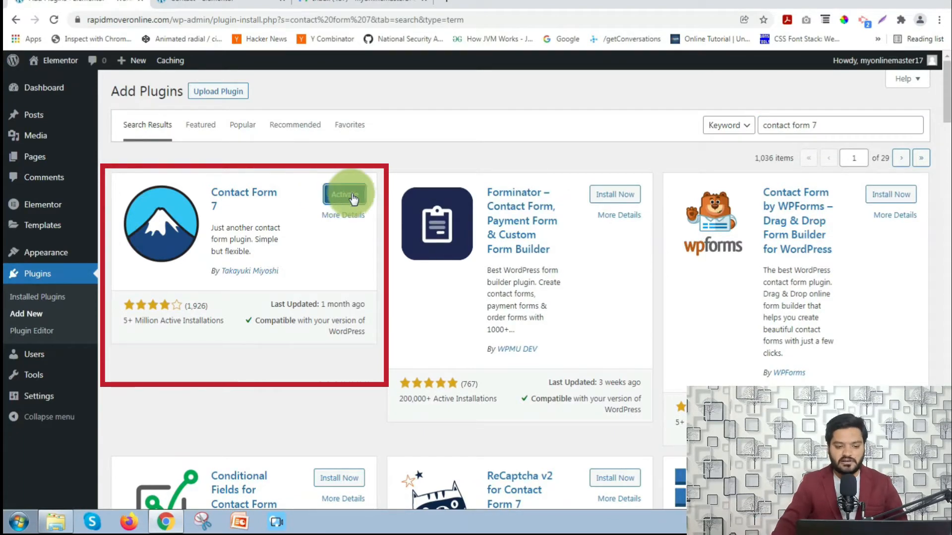
left_click(342, 197)
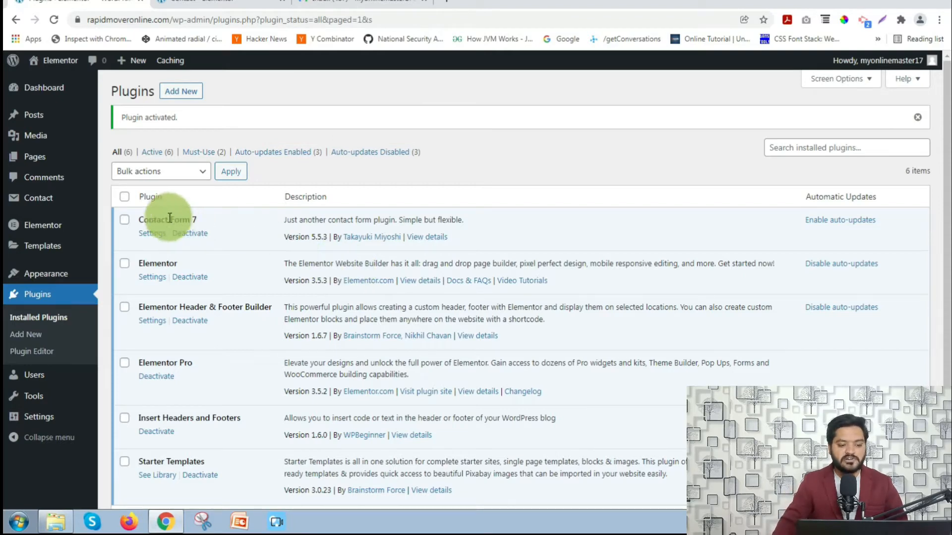
- Start a blank contact form from the Contact Forms list with Add New
mouse_move(43, 202)
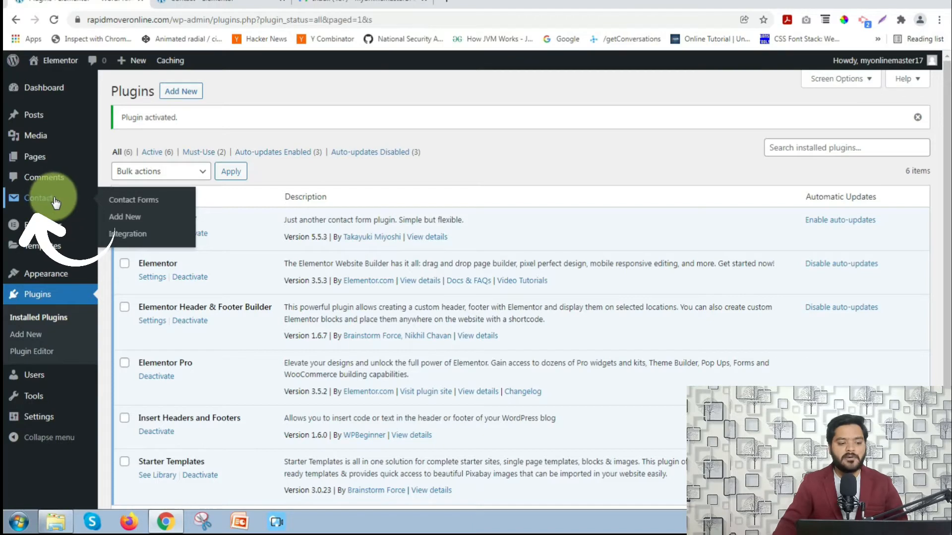
left_click(123, 203)
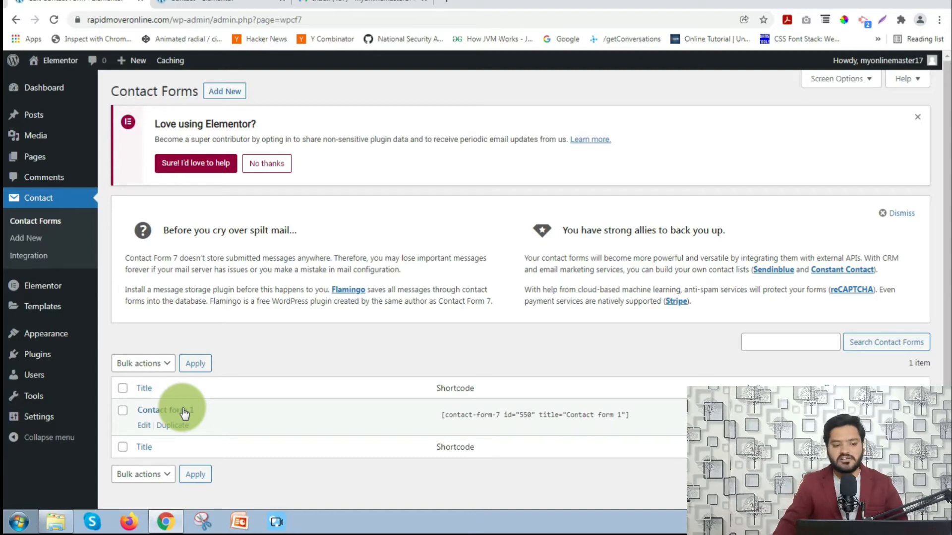
left_click(229, 93)
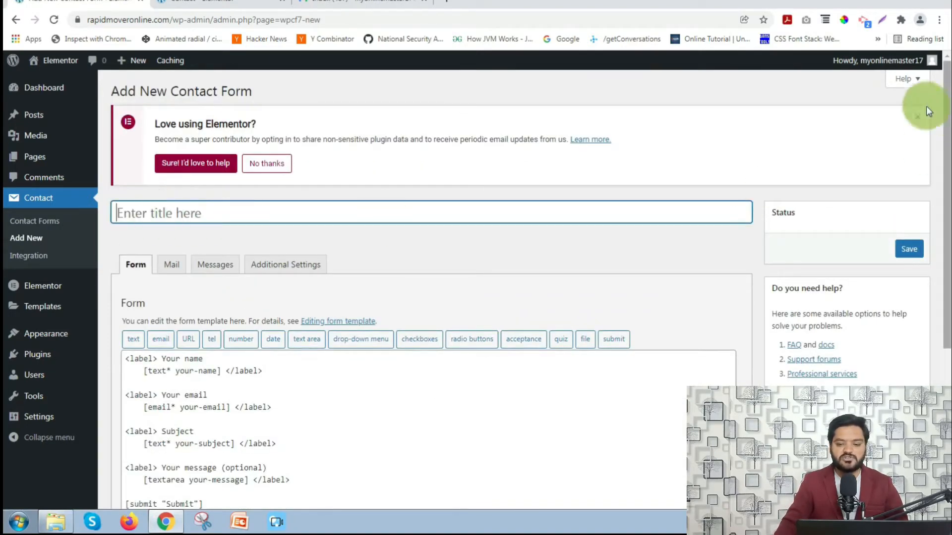
- Dismiss the Elementor notice and enter 'Contact Us Form' as the form title
left_click(916, 122)
left_click(229, 121)
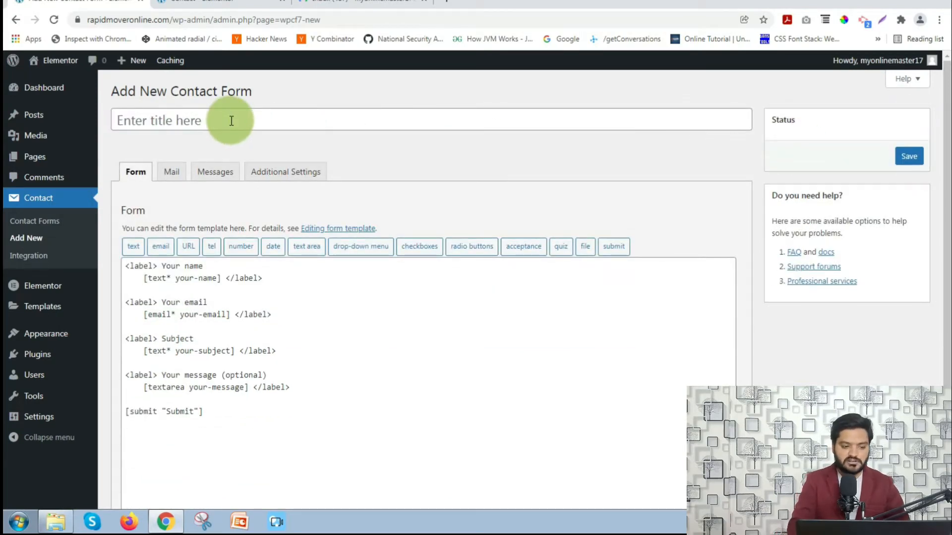
left_click(231, 120)
type("Con")
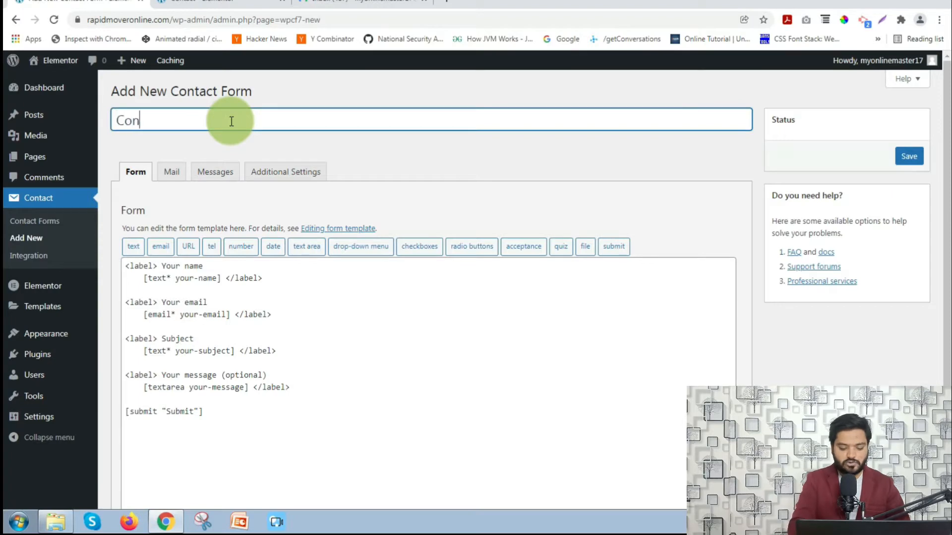
type("tact Us Form")
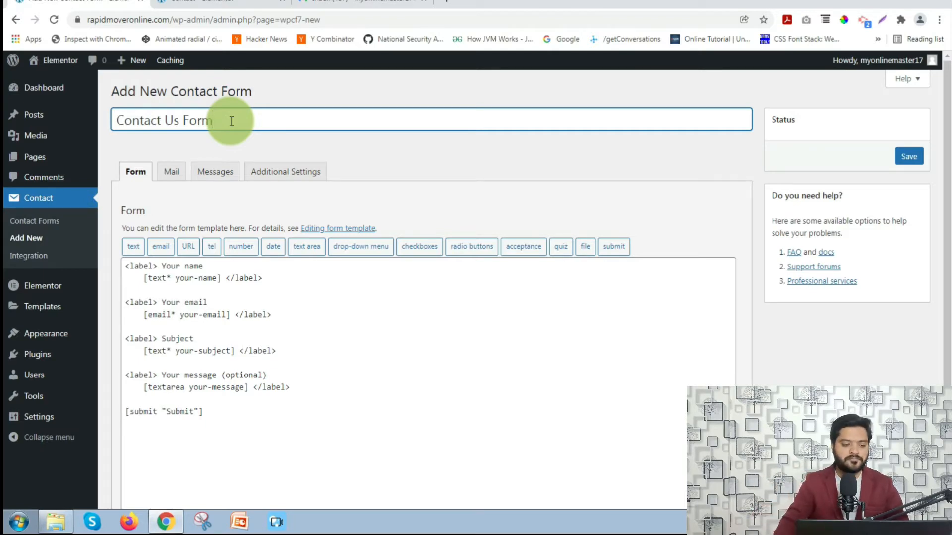
scroll(246, 215, "down", 1)
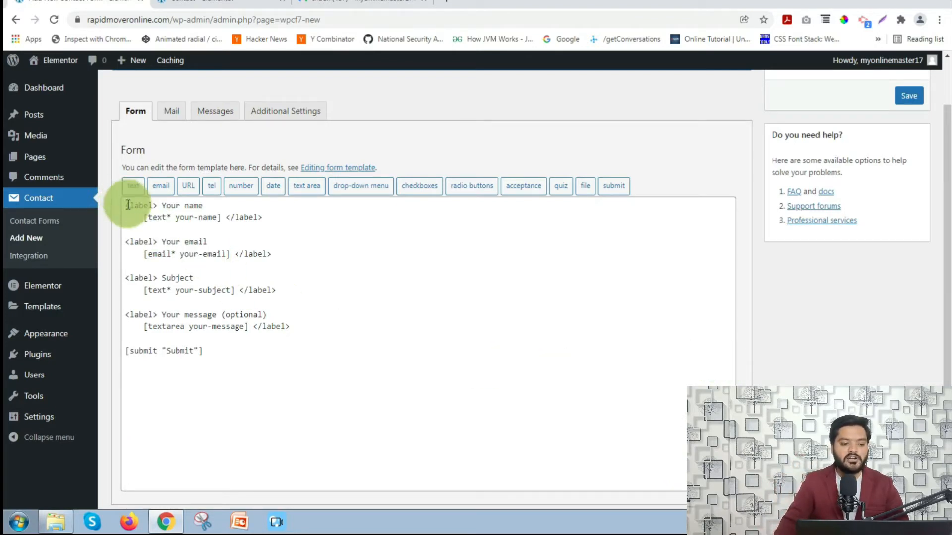
left_click_drag(127, 204, 214, 368)
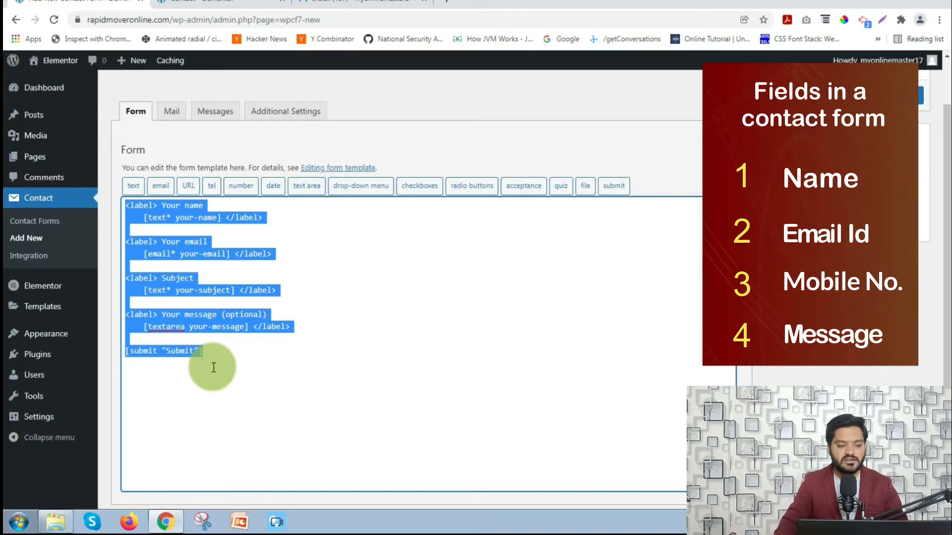
left_click(202, 232)
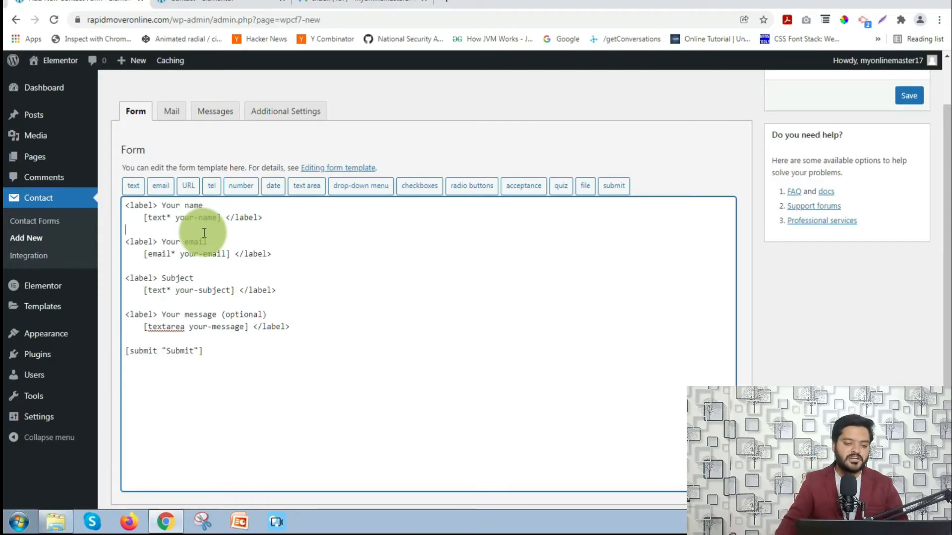
left_click_drag(127, 205, 159, 202)
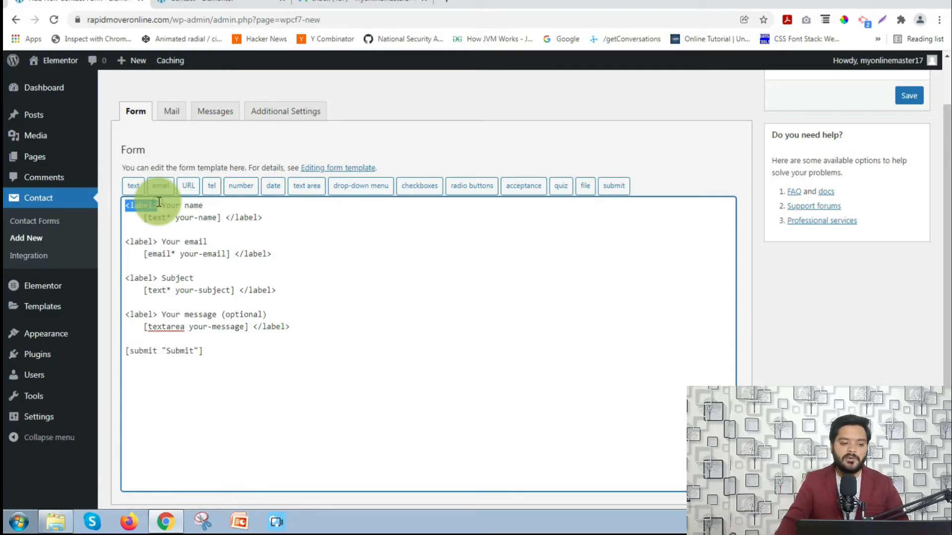
left_click_drag(153, 203, 124, 202)
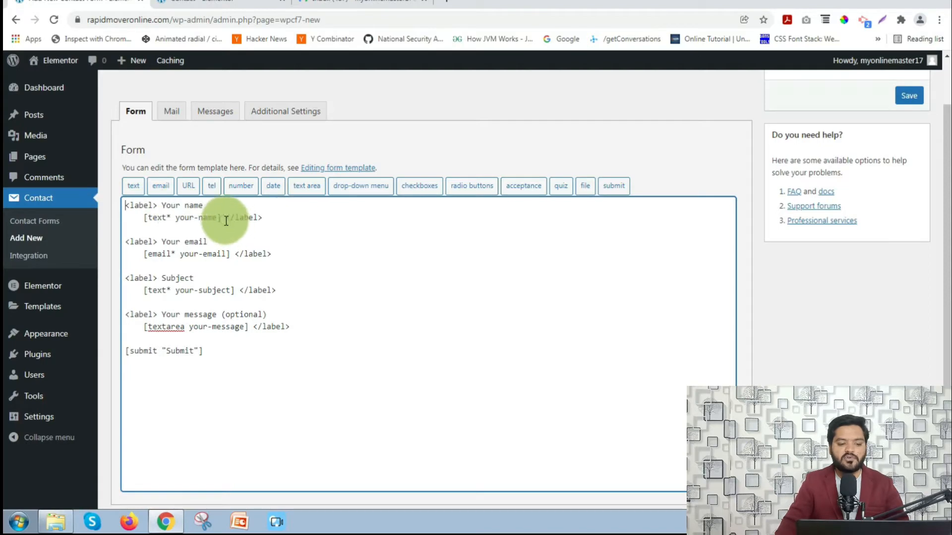
left_click_drag(225, 218, 262, 219)
left_click(262, 219)
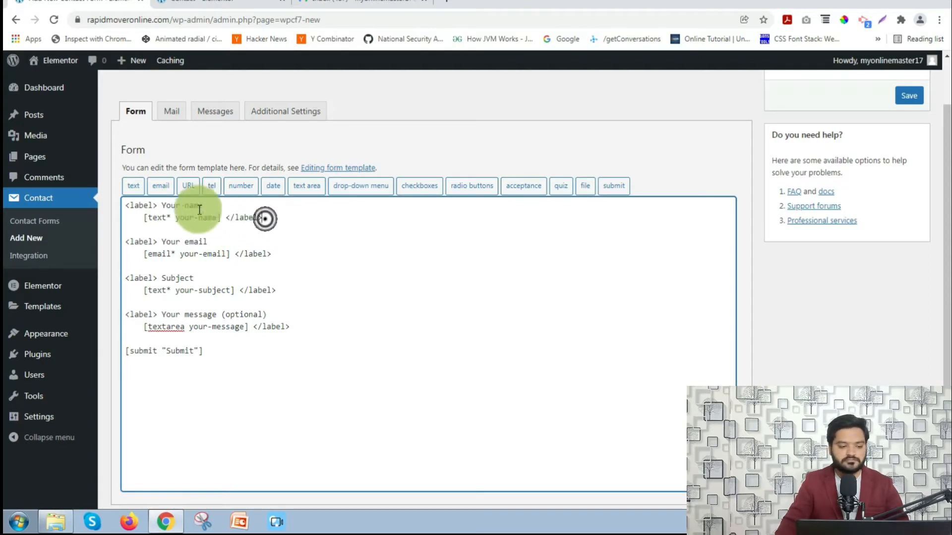
double_click(162, 204)
left_click(144, 216)
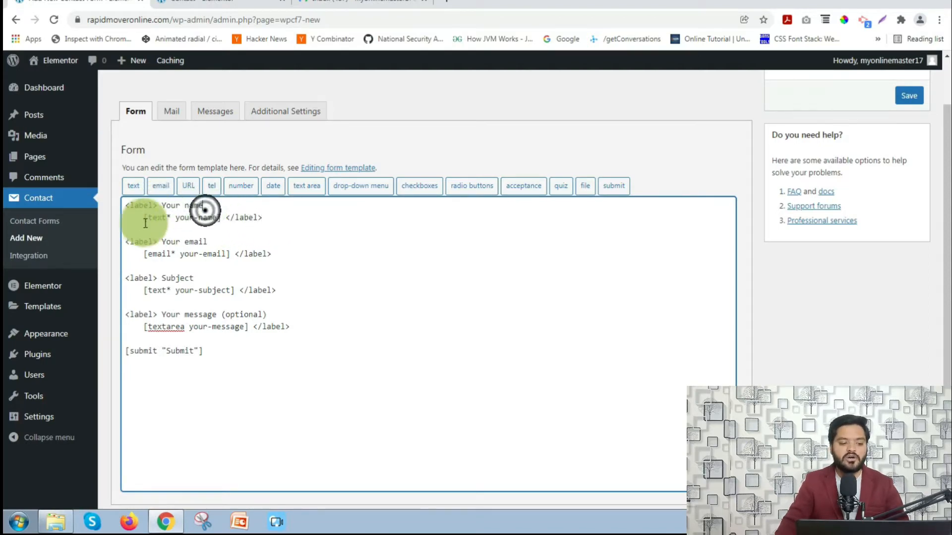
left_click_drag(144, 217, 224, 216)
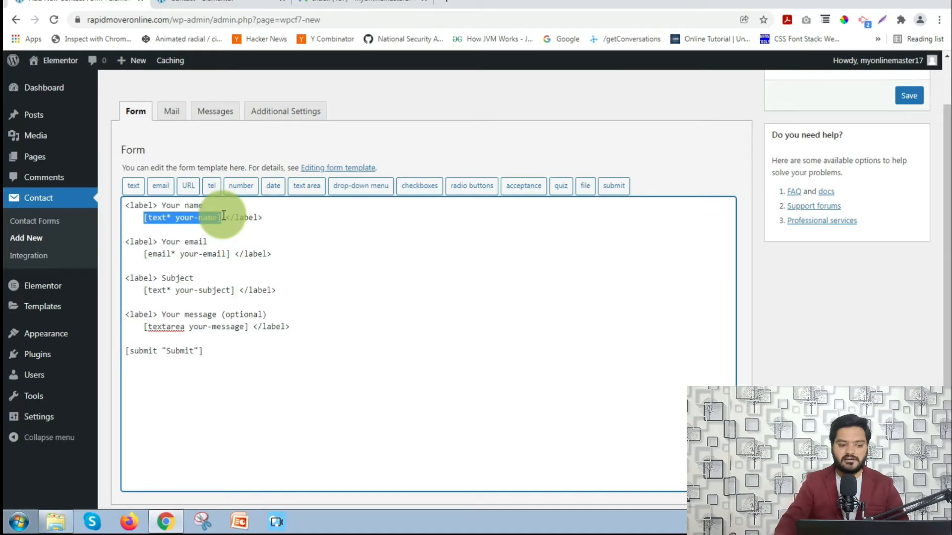
- Replace the default name tag with a required text field 'nam', placeholder 'Enter your Full Name'
left_click(223, 215)
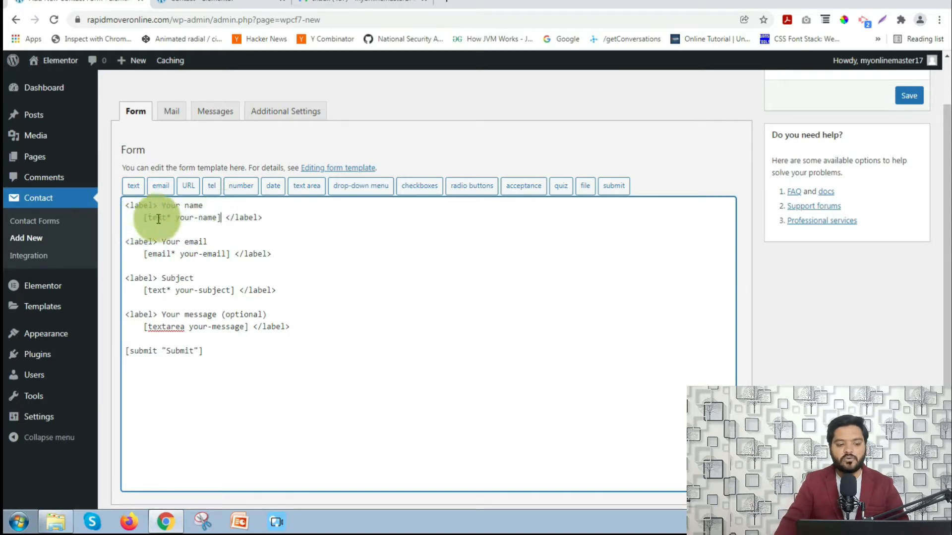
left_click_drag(144, 219, 222, 223)
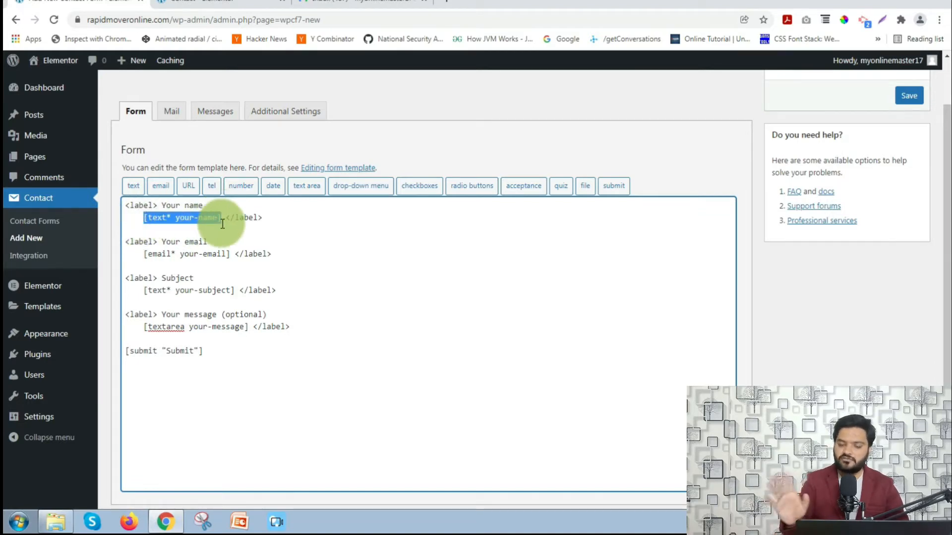
key("BackSpace")
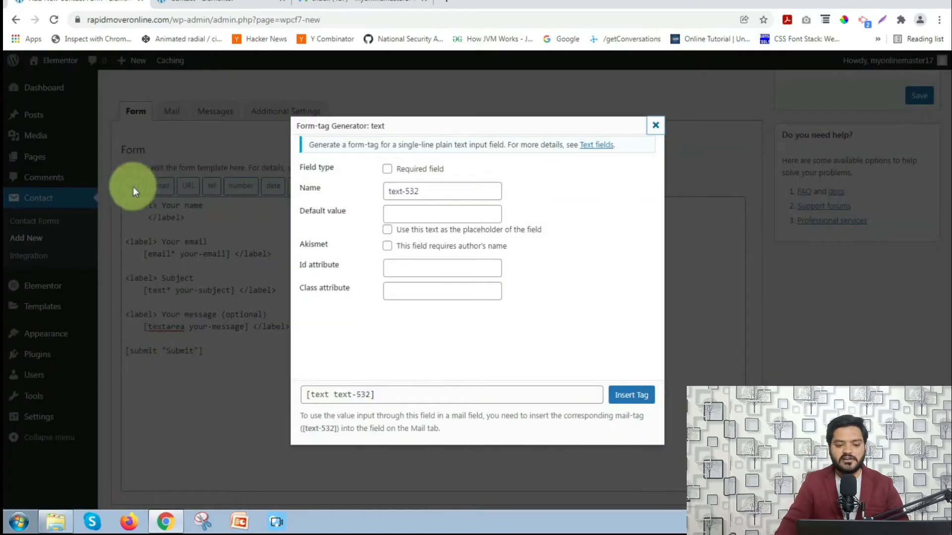
left_click(386, 168)
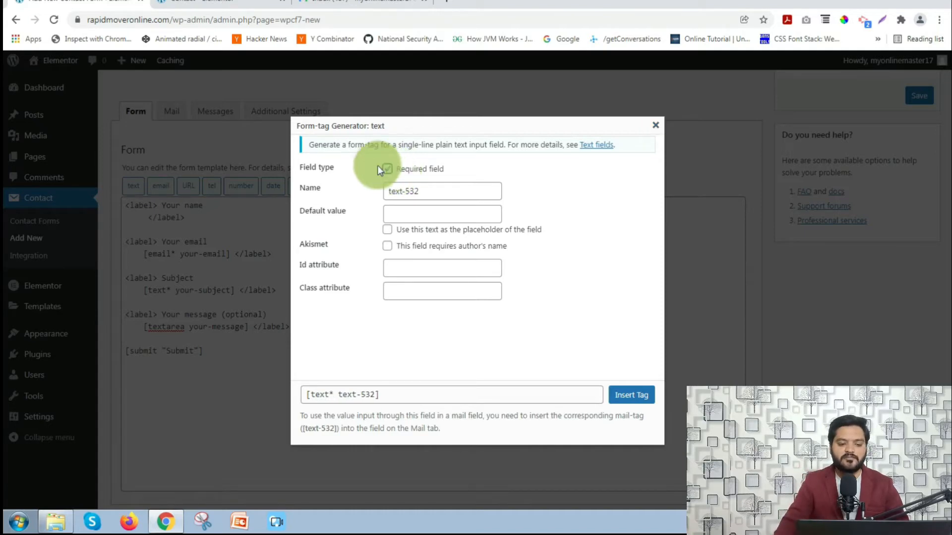
left_click_drag(425, 191, 386, 187)
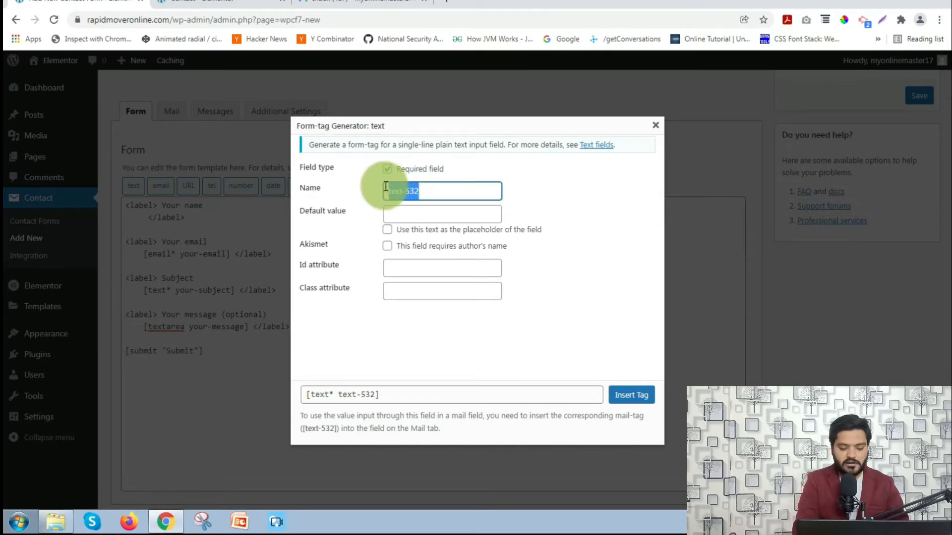
type("nam")
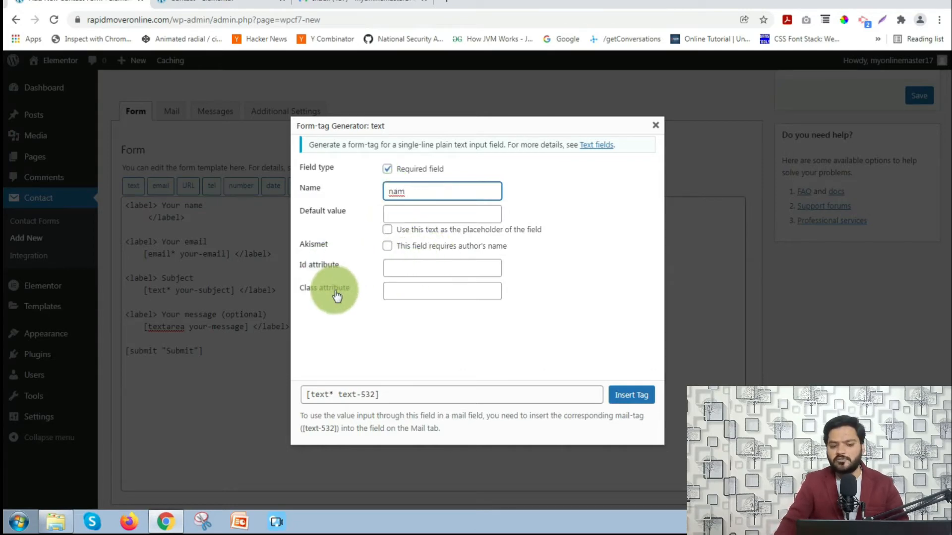
left_click(386, 233)
left_click(411, 211)
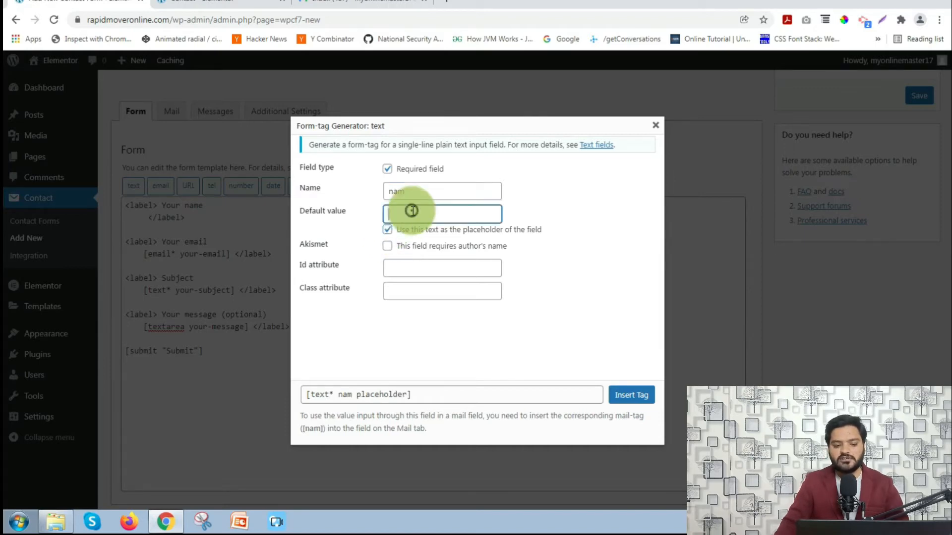
type("Enter you")
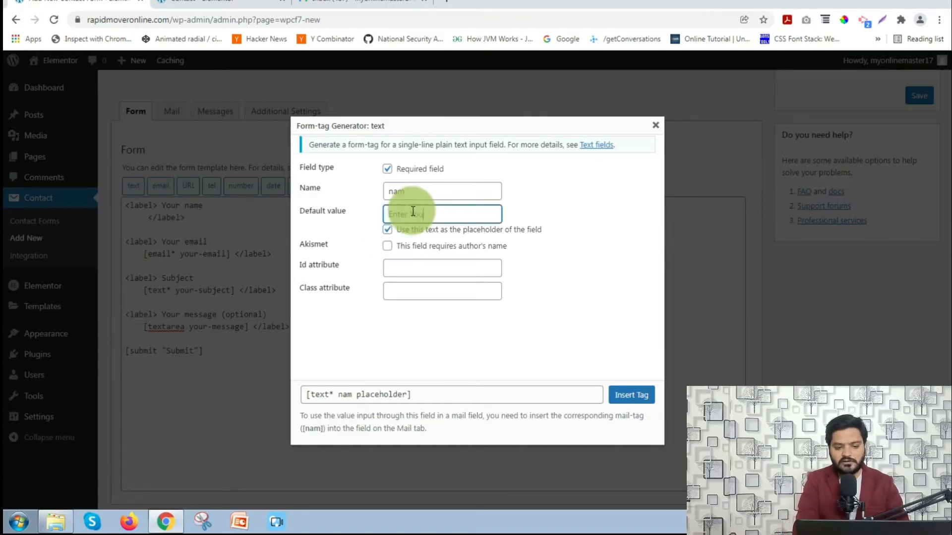
type("r Full Name")
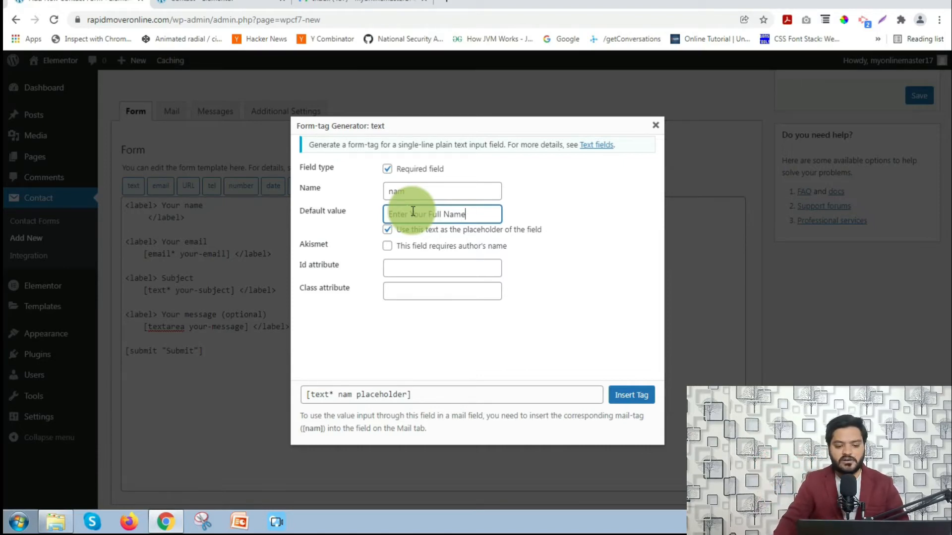
left_click(627, 397)
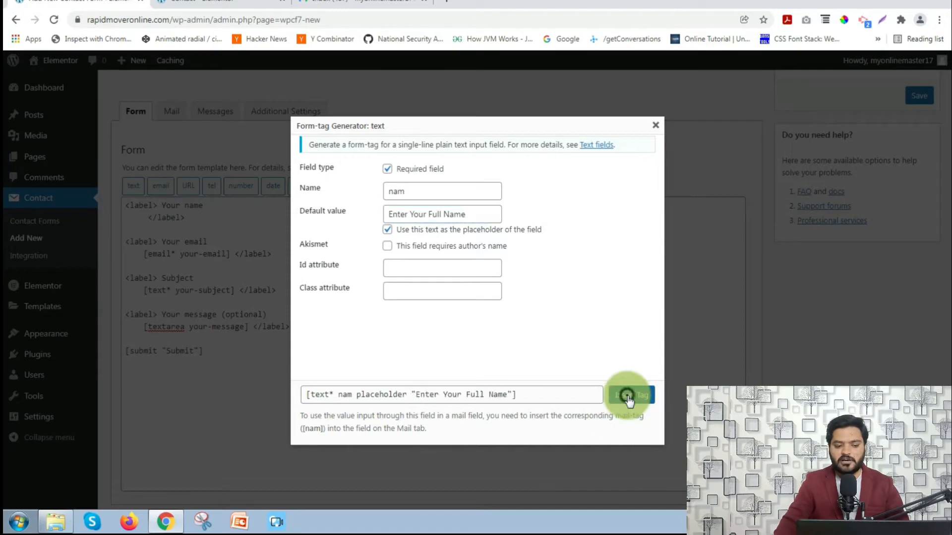
left_click_drag(142, 219, 354, 216)
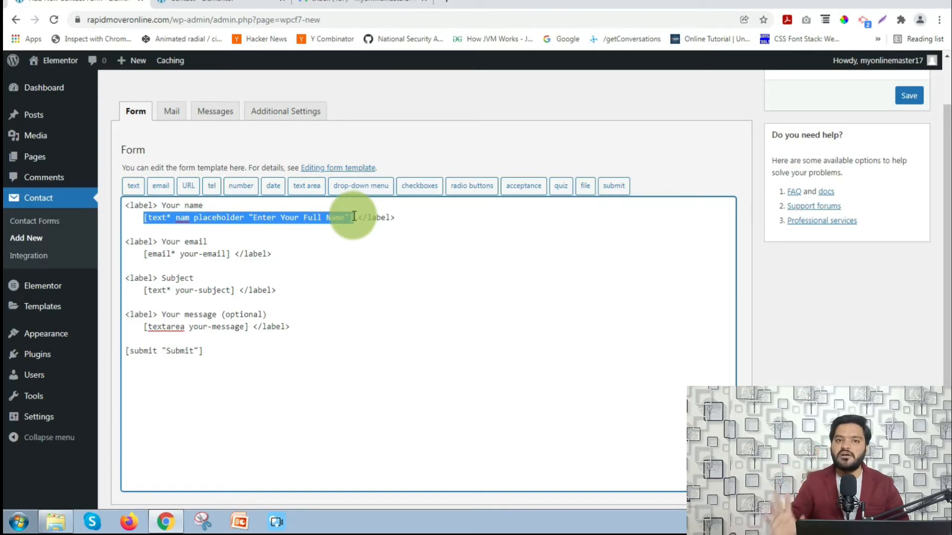
left_click(158, 242)
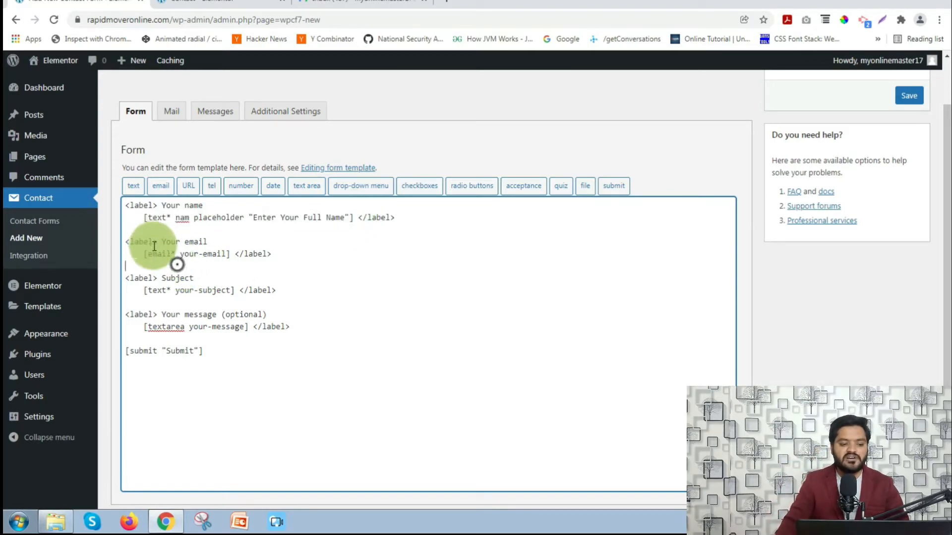
left_click_drag(161, 241, 147, 257)
left_click(211, 242)
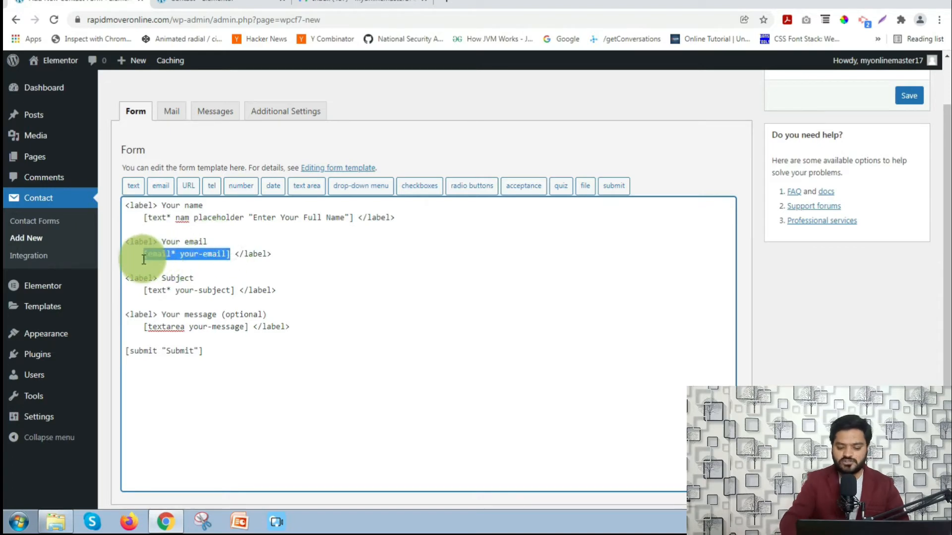
key("BackSpace")
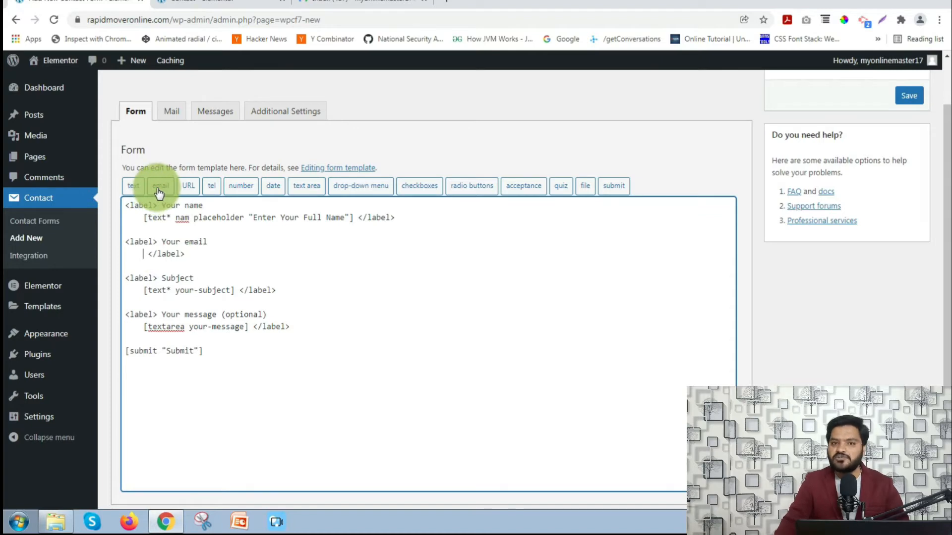
left_click(159, 191)
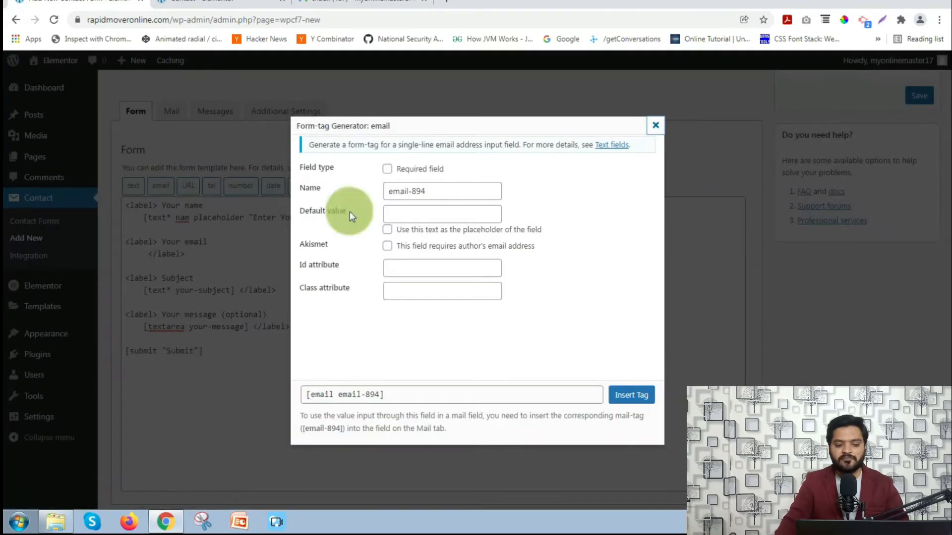
left_click(387, 169)
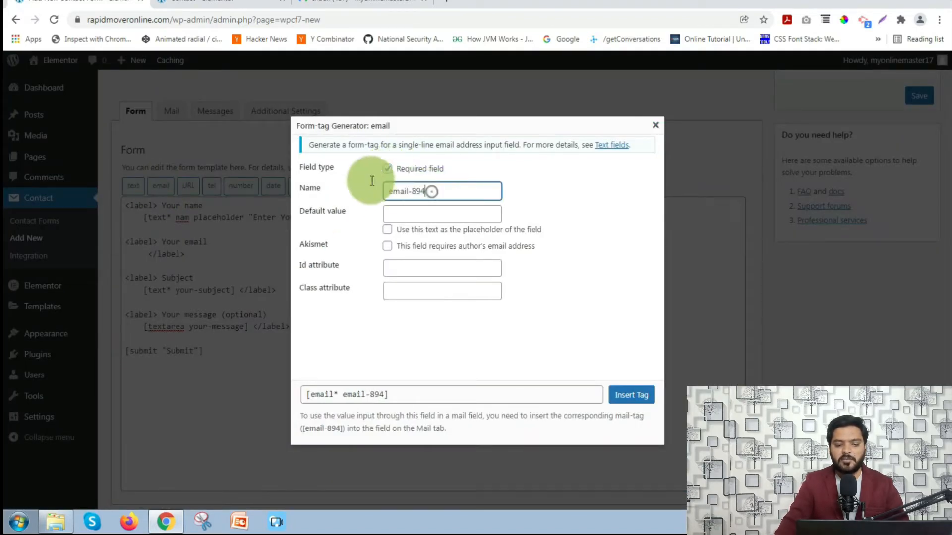
left_click_drag(430, 191, 356, 181)
type("your")
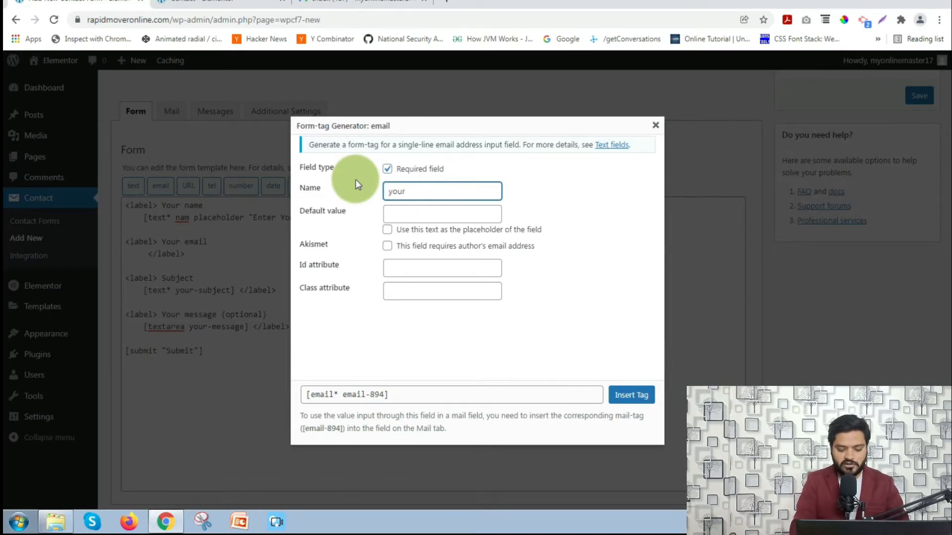
type("email")
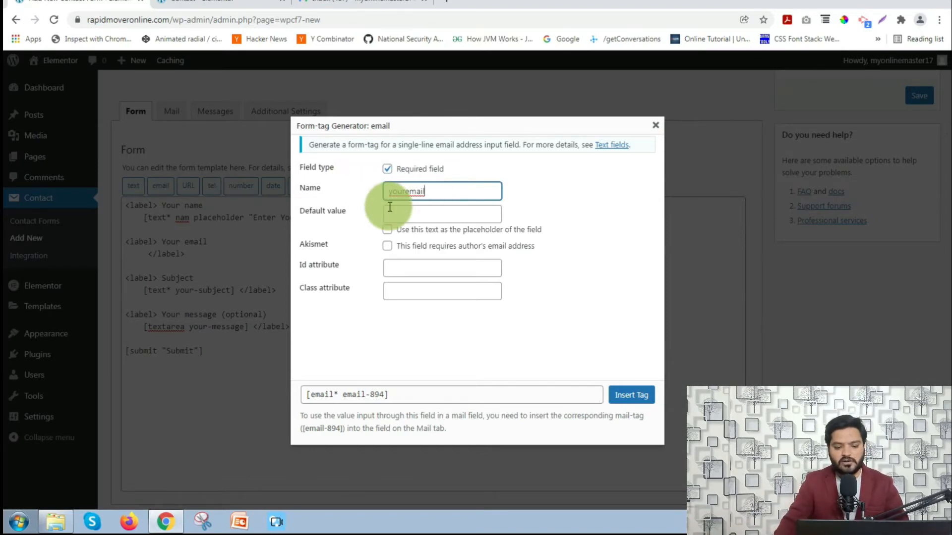
left_click(387, 230)
left_click(417, 213)
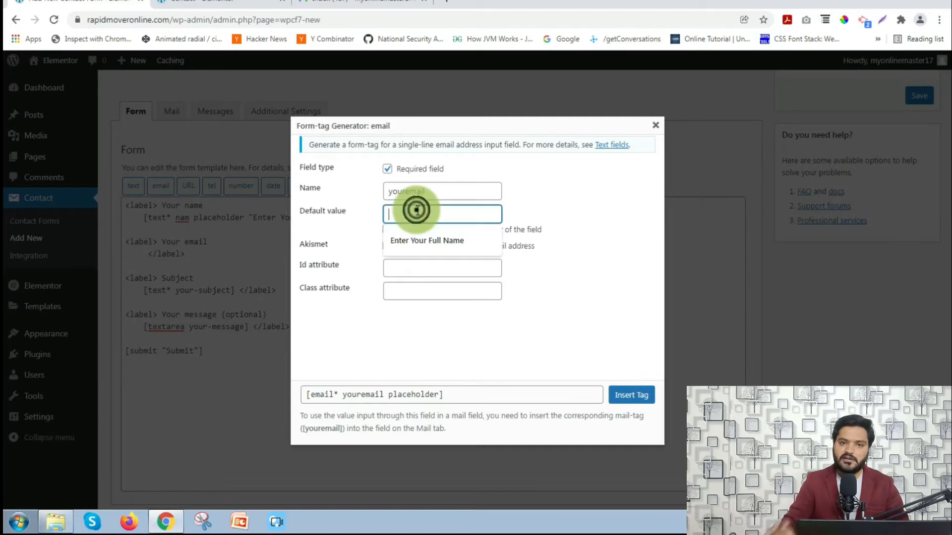
type("abc")
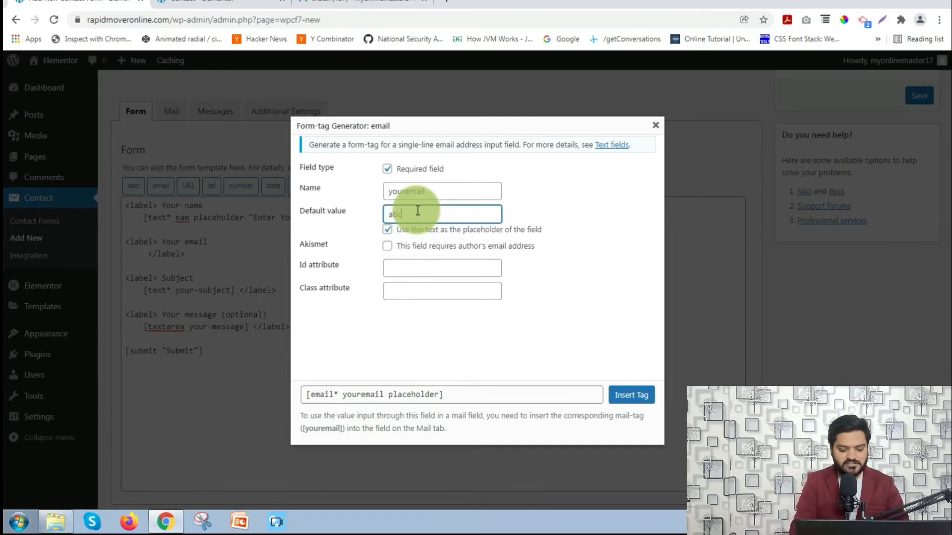
type("@example.com")
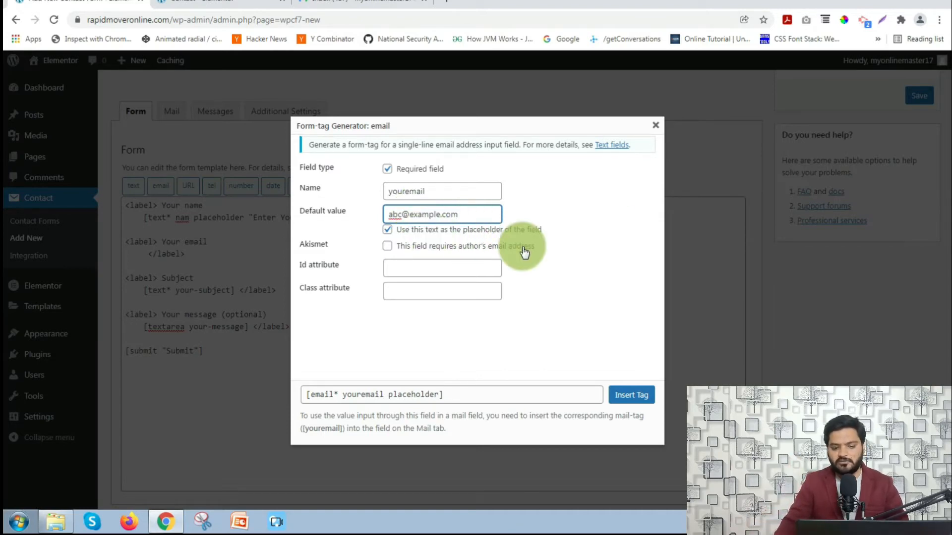
left_click(635, 400)
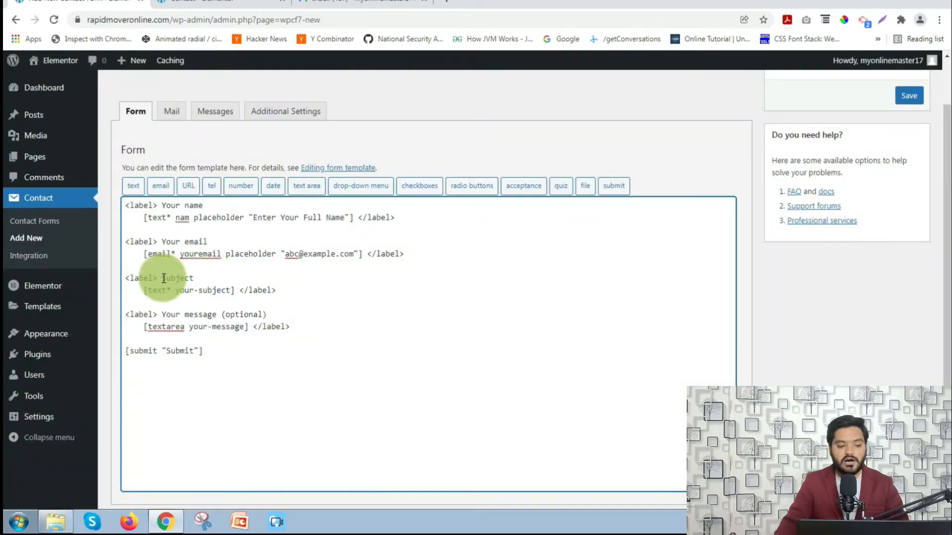
- Replace the Subject label and its tag with the label 'Mobile Number'
left_click_drag(162, 279, 236, 289)
key("BackSpace")
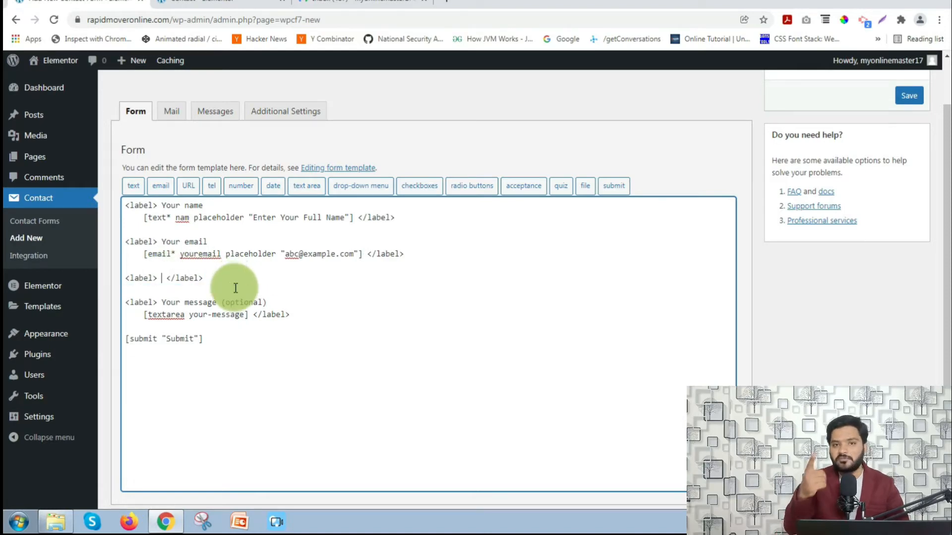
type("Mobile Num")
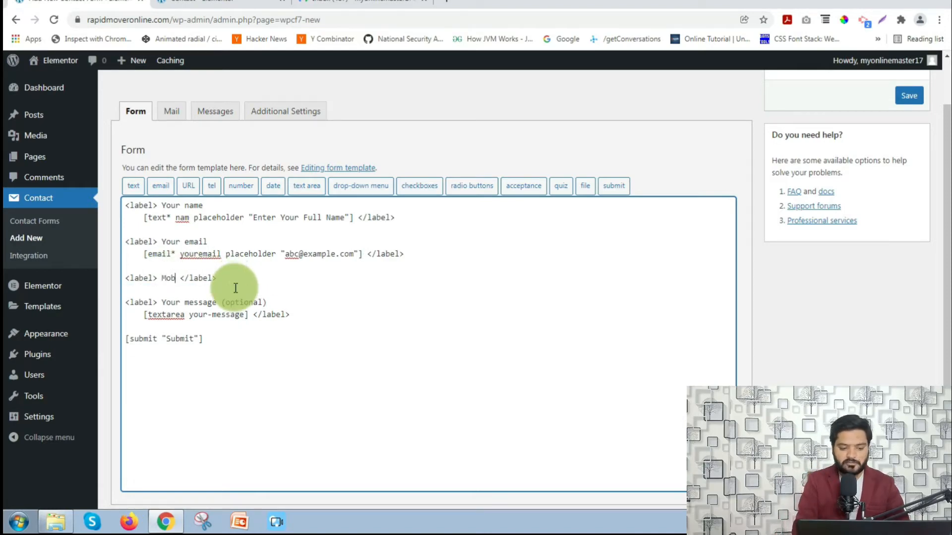
type("ber")
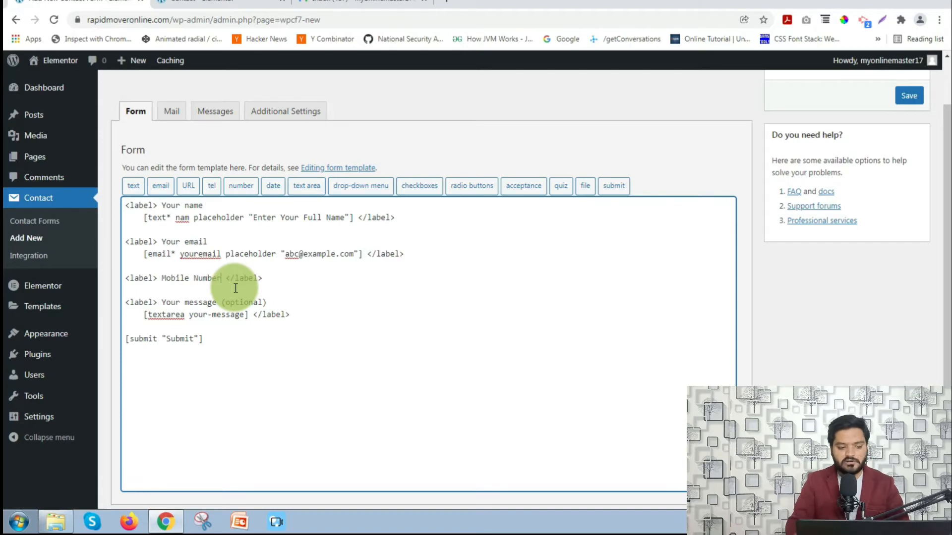
key("Return")
key("Return")
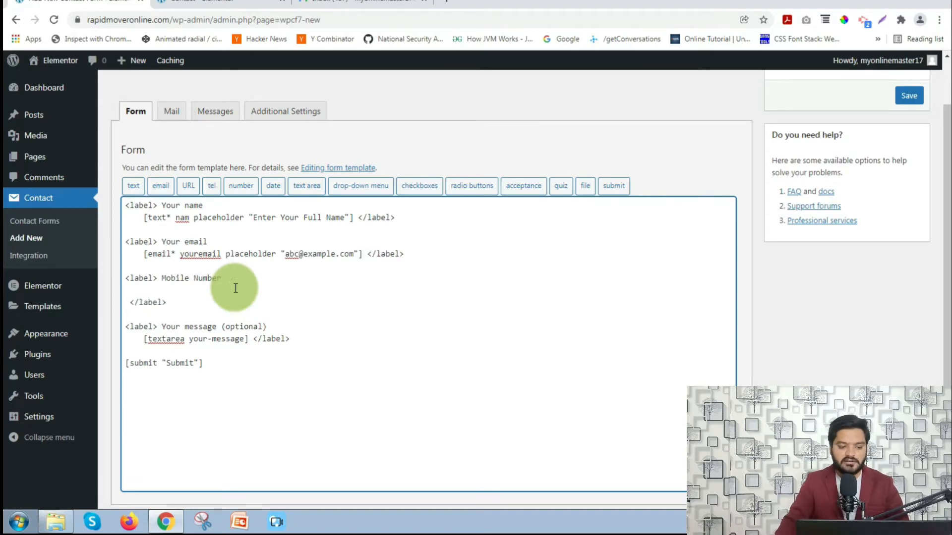
- Insert a required tel field 'mobilenumber' with placeholder 'Enter Your 10 Digits Mobile Number'
left_click(213, 191)
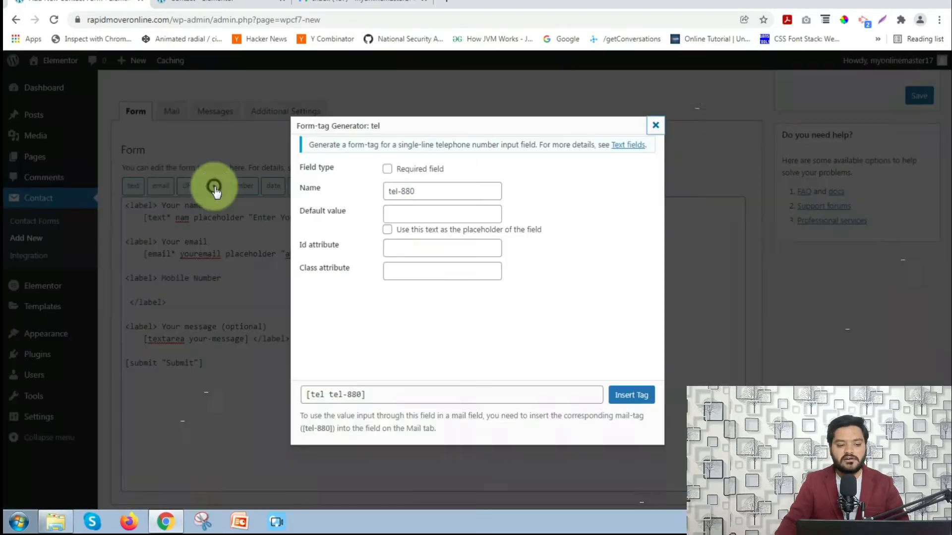
left_click(387, 169)
double_click(436, 191)
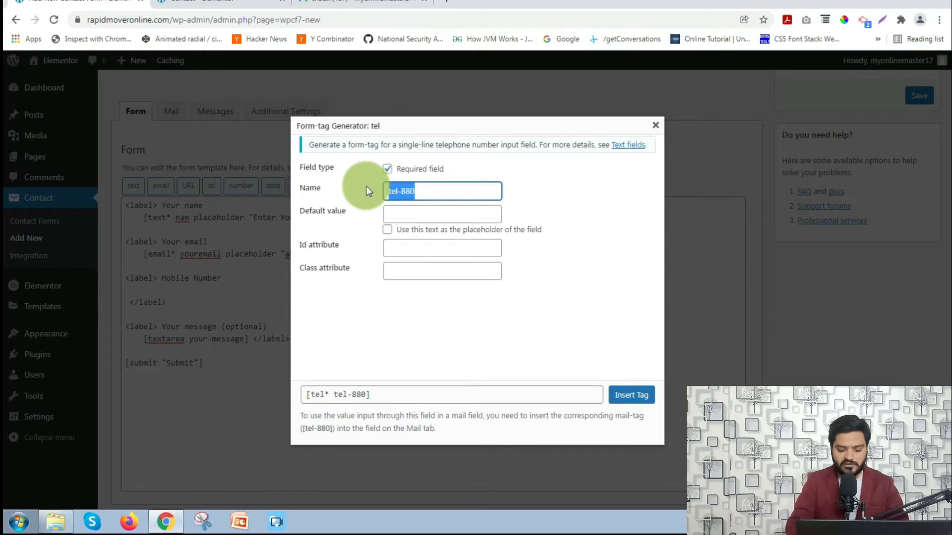
type("mobile")
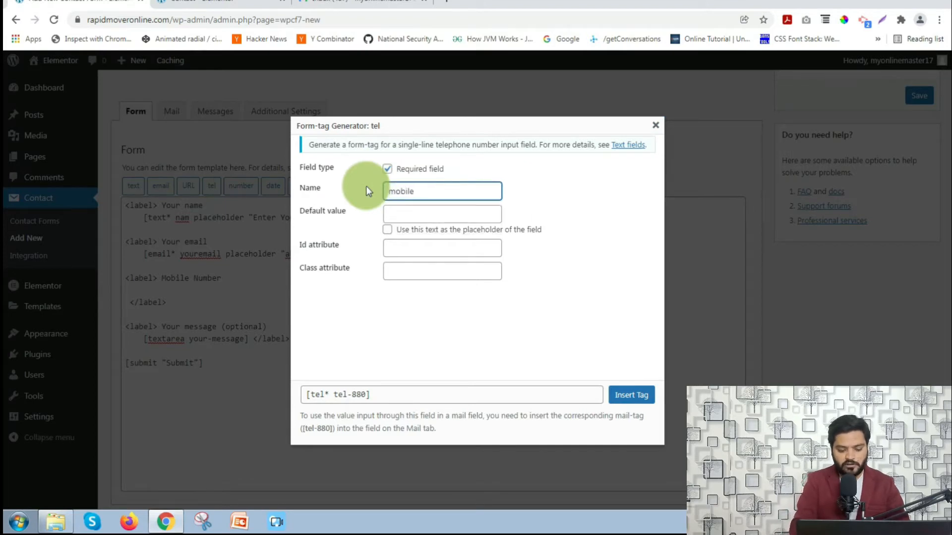
type("number")
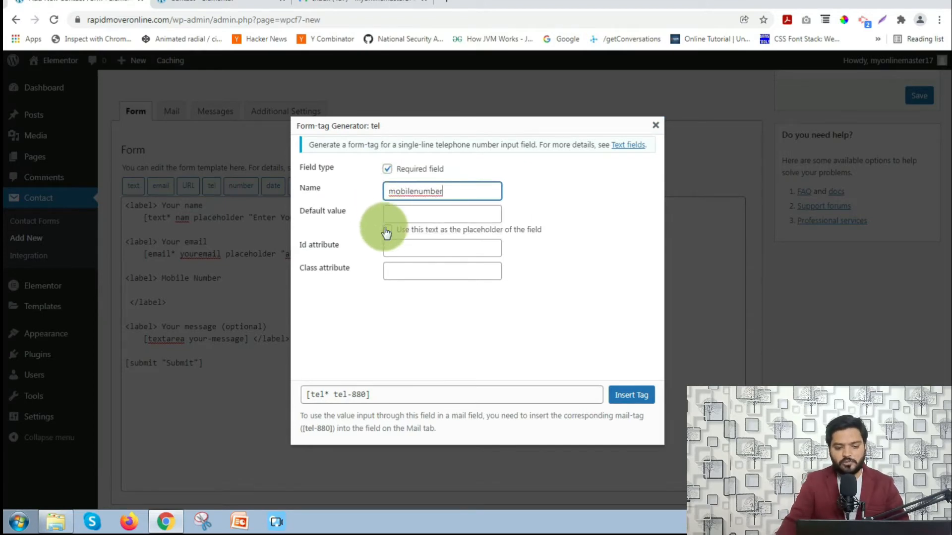
left_click(386, 229)
left_click(445, 211)
type("En")
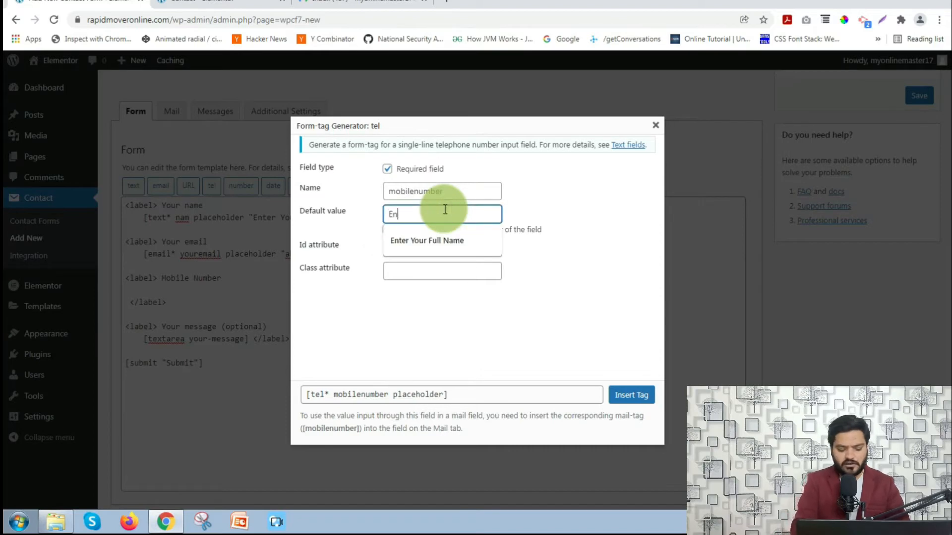
type("ter Yo")
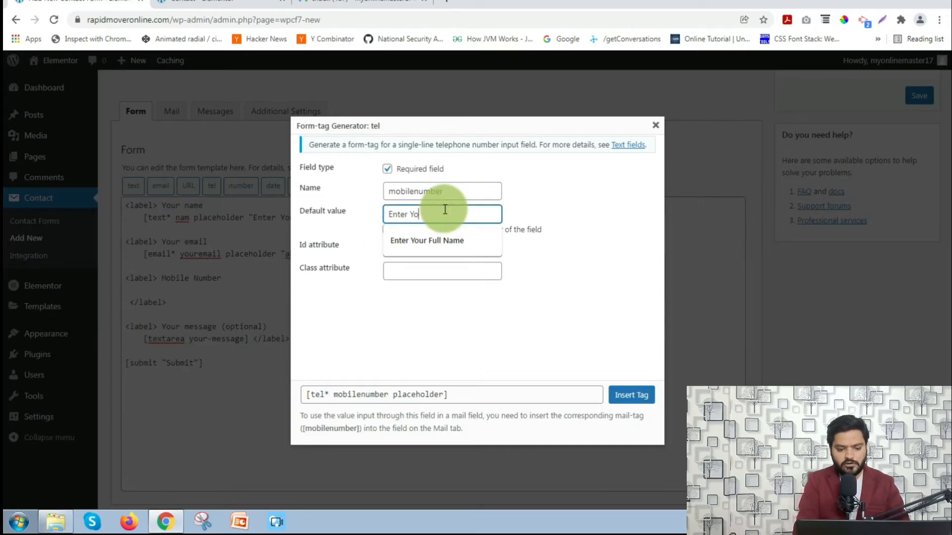
type("ur 10 Digitas")
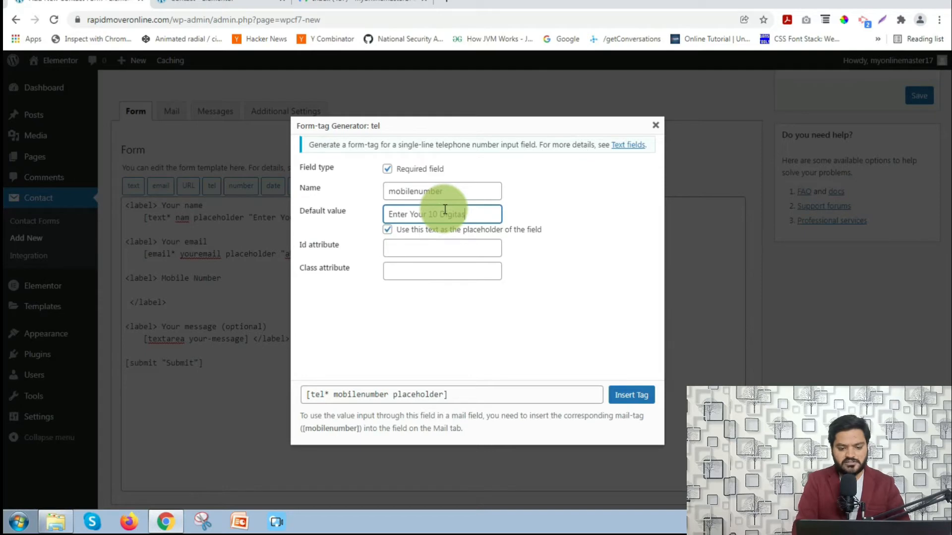
key("BackSpace")
type("s Mobi")
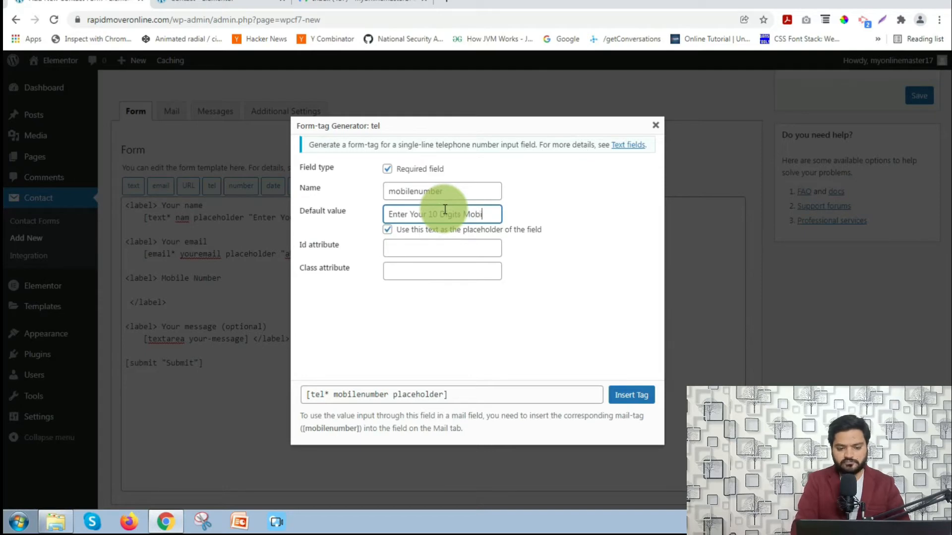
type("le Nu")
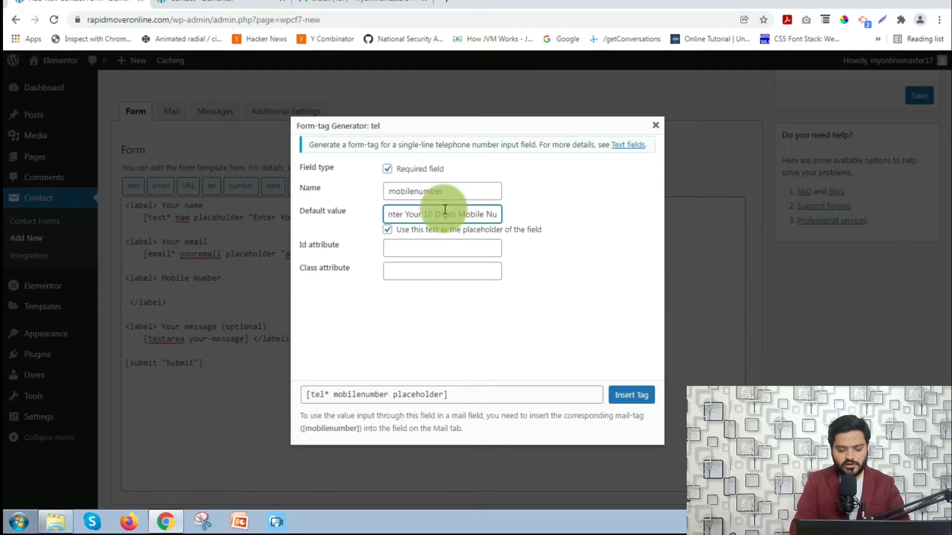
type("mber")
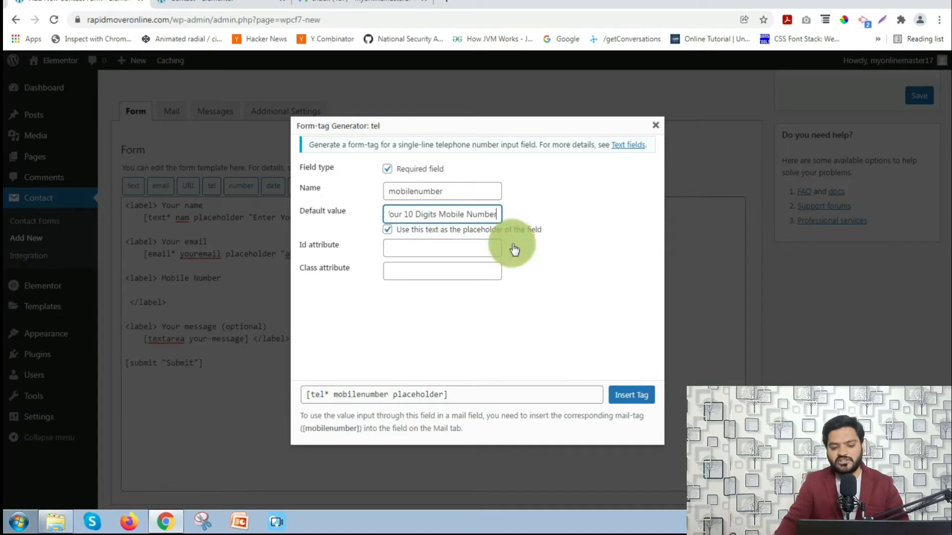
left_click(630, 400)
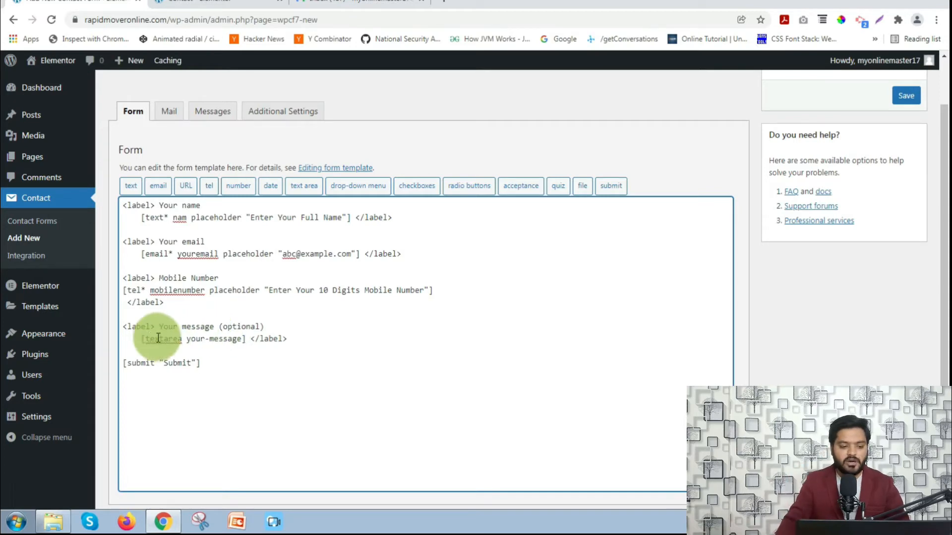
- Delete the default [textarea your-message] tag from the message label
left_click_drag(141, 338, 248, 339)
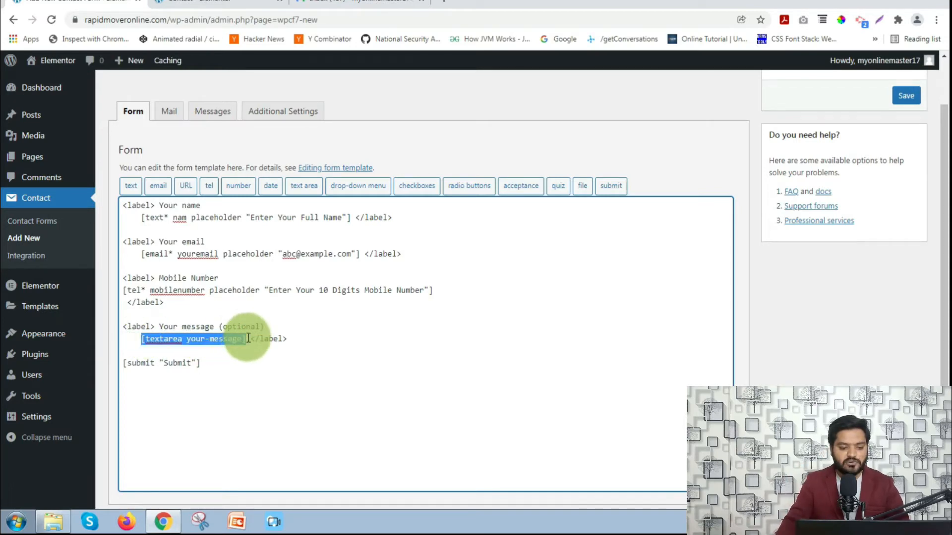
key("BackSpace")
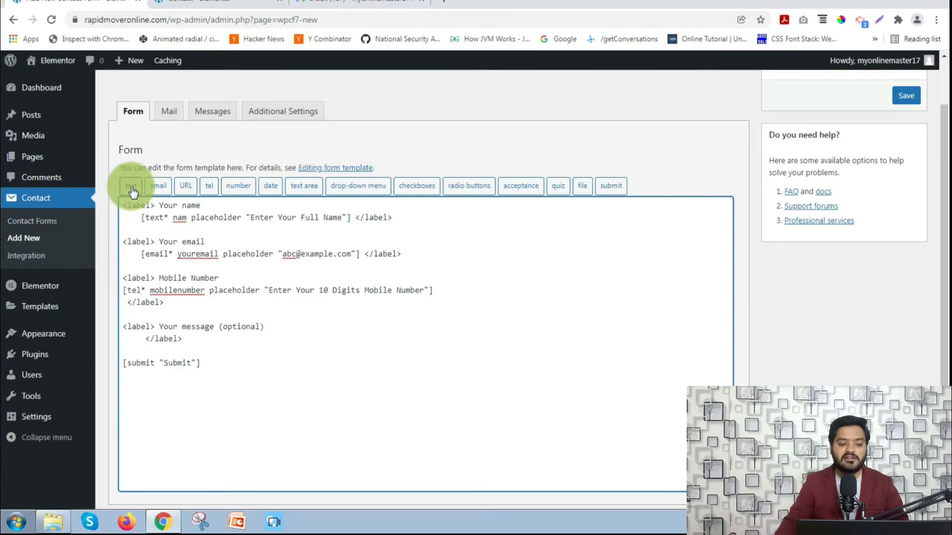
- Insert a text area field named 'message' with placeholder 'Enter Your Query'
left_click(304, 187)
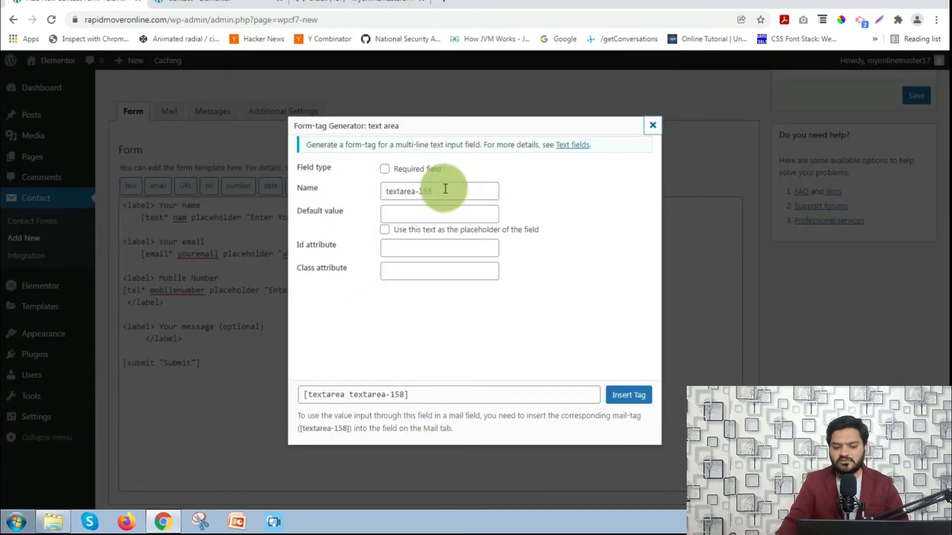
left_click_drag(448, 190, 334, 188)
type("message")
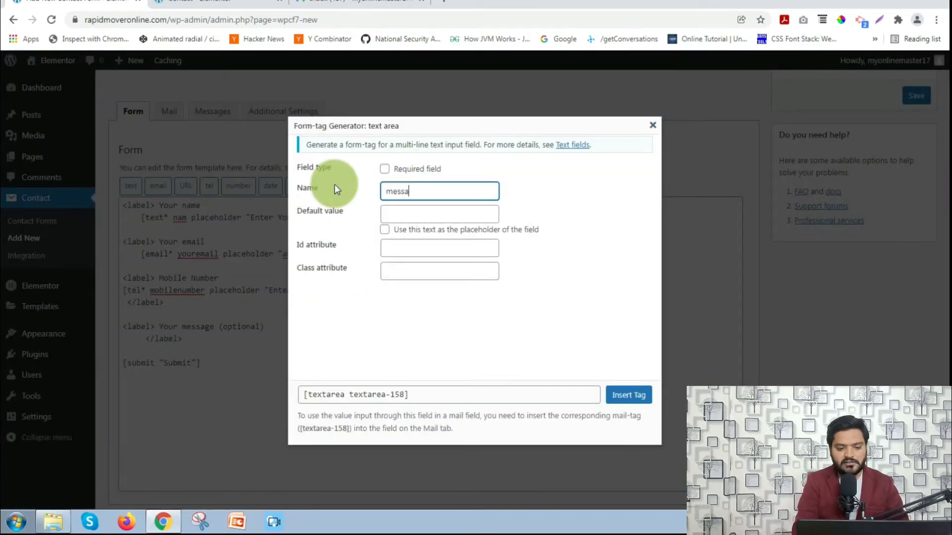
left_click(385, 229)
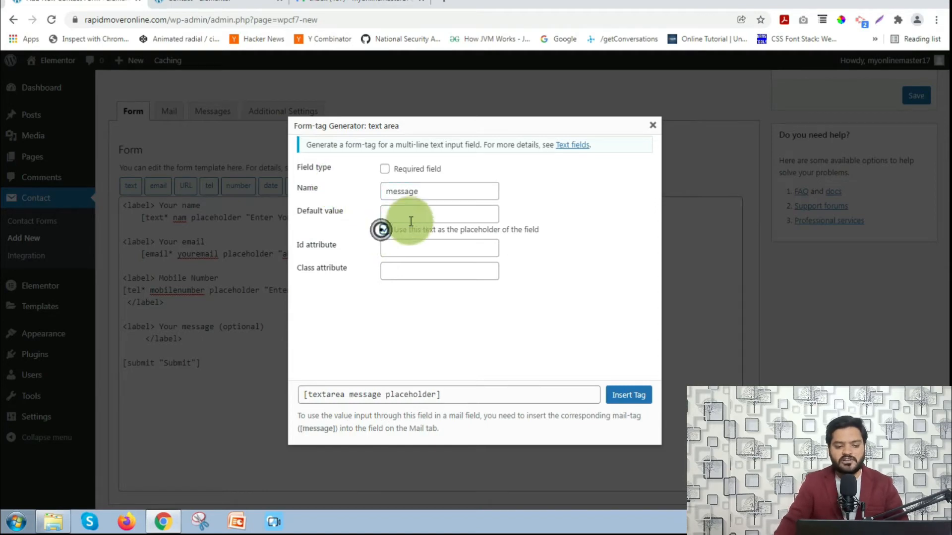
left_click(429, 211)
type("Enter ")
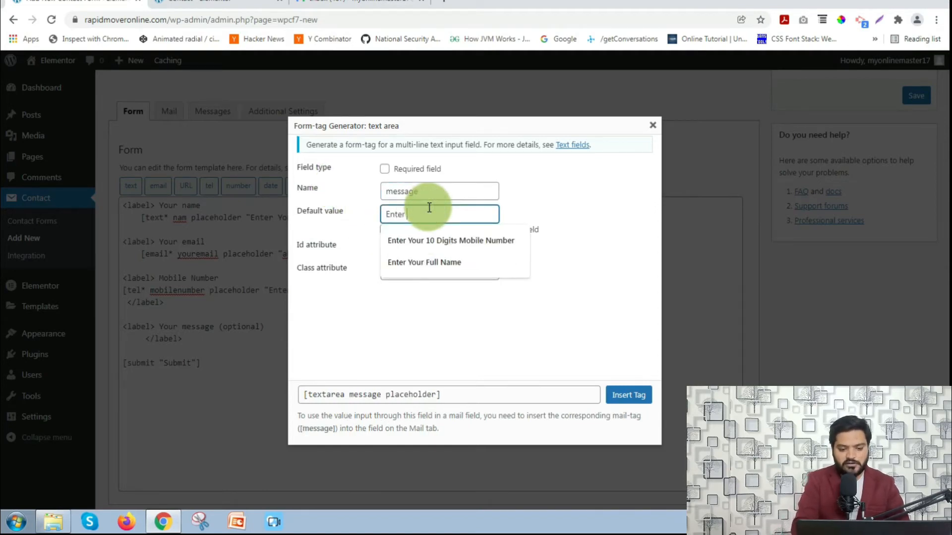
type("Your Query")
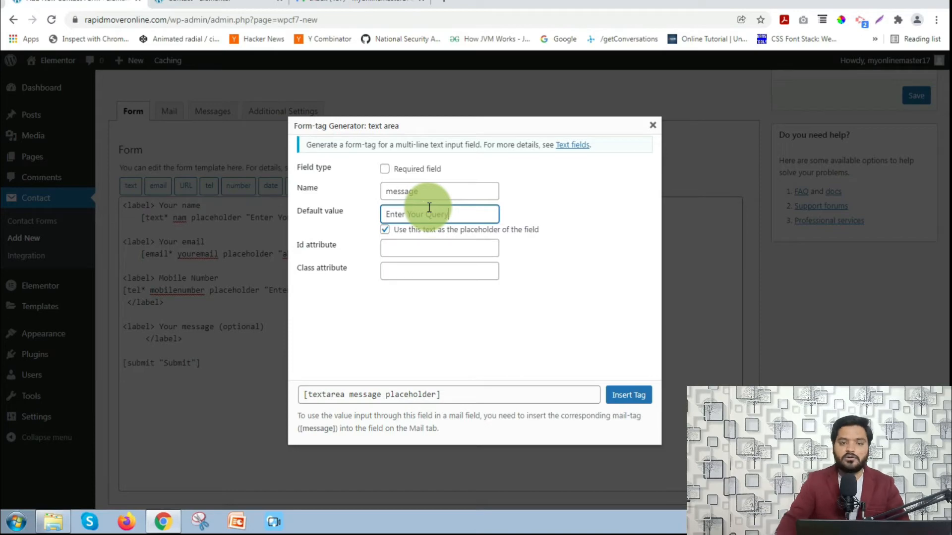
left_click(626, 394)
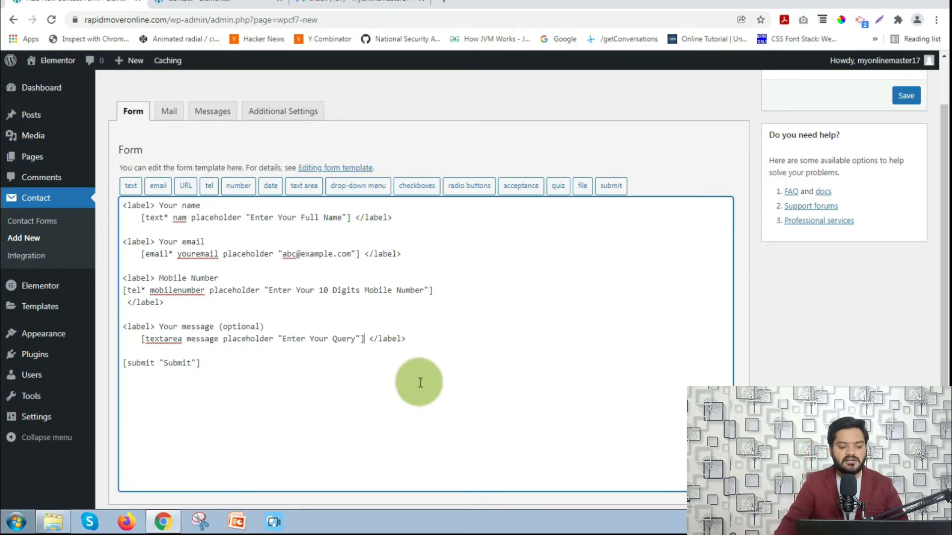
left_click_drag(272, 365, 128, 360)
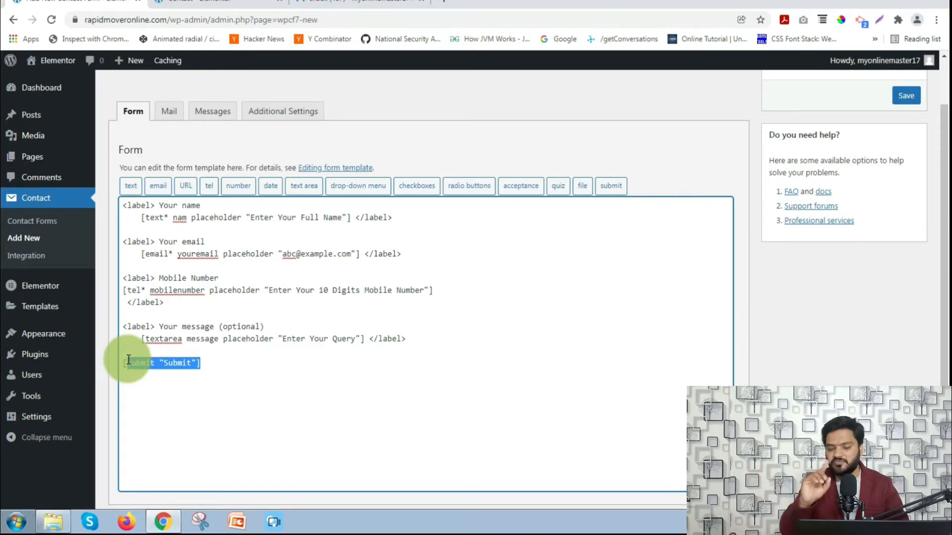
- Save the Contact Us Form so its shortcode is generated
scroll(128, 361, "up", 1)
scroll(149, 377, "down", 3)
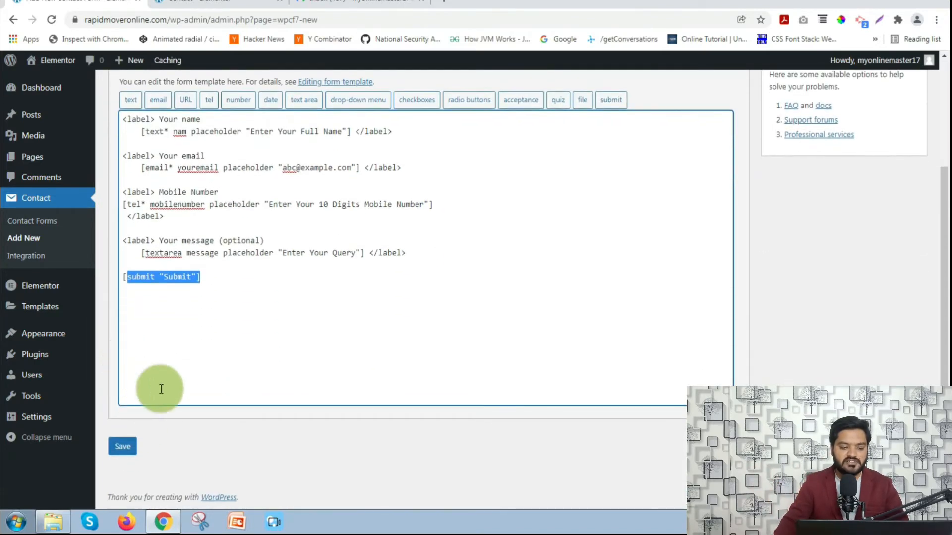
left_click(122, 446)
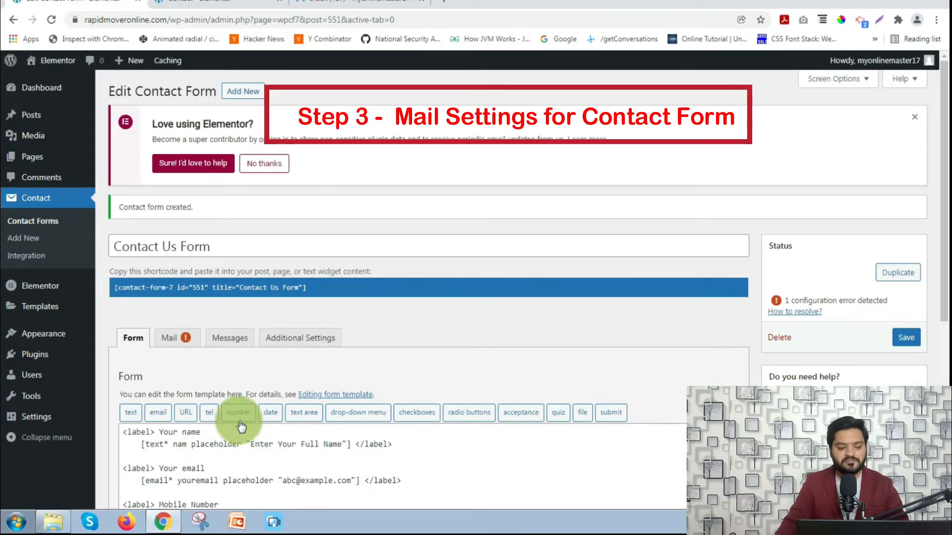
scroll(218, 375, "down", 1)
- In the Mail settings, replace the To address with the site owner's Gmail address
left_click(172, 285)
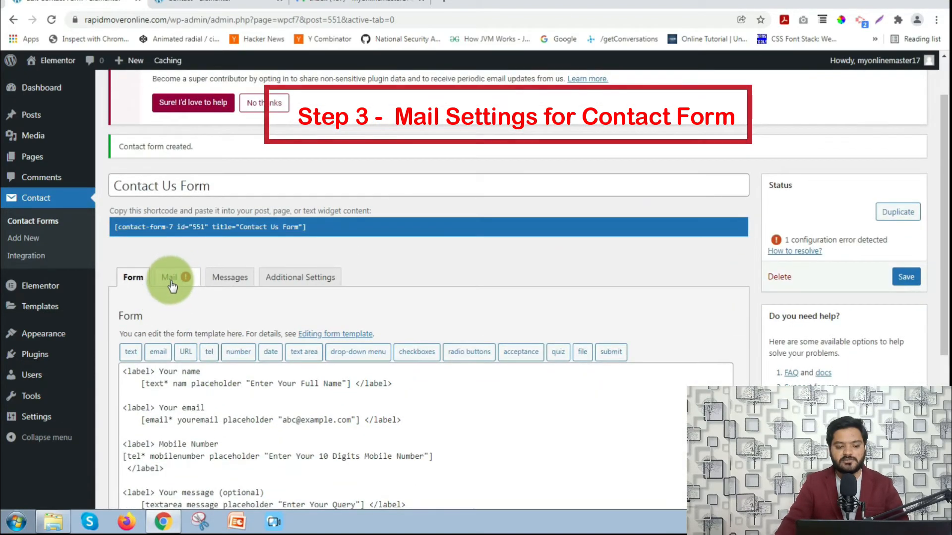
scroll(319, 361, "down", 2)
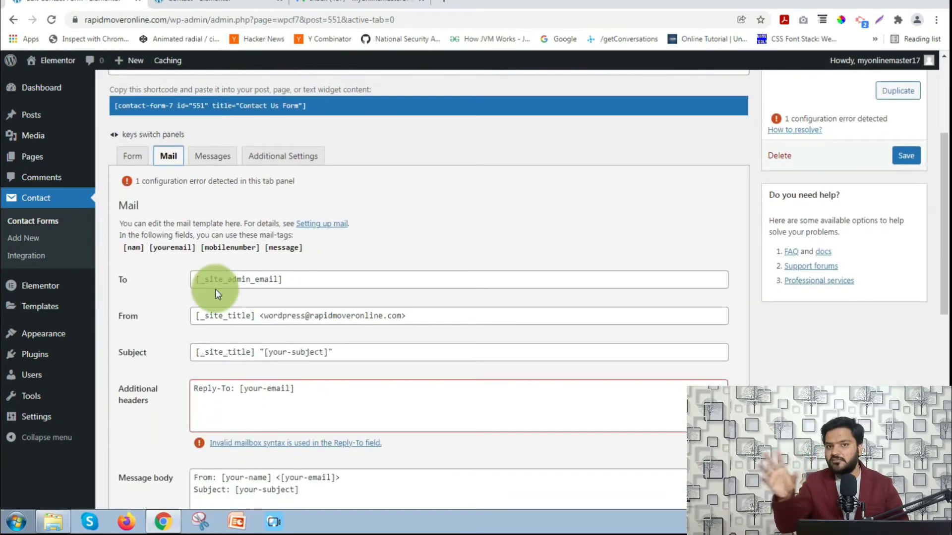
left_click(119, 279)
left_click(304, 284)
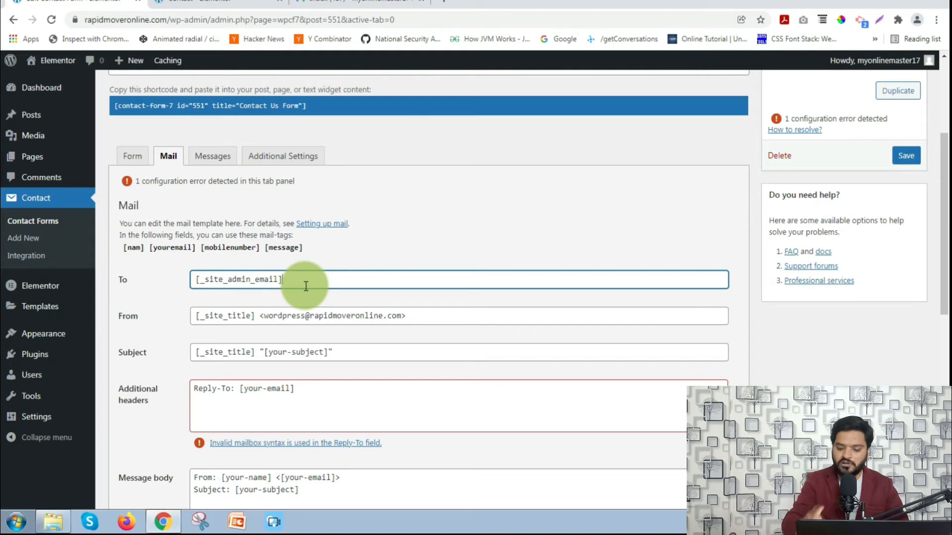
key("ctrl+a")
key("BackSpace")
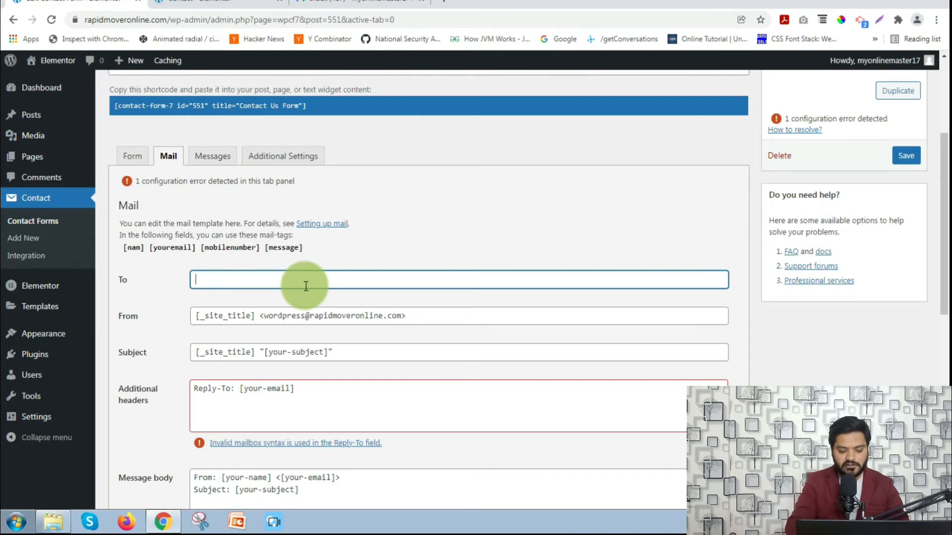
type("my")
key("Down")
key("Return")
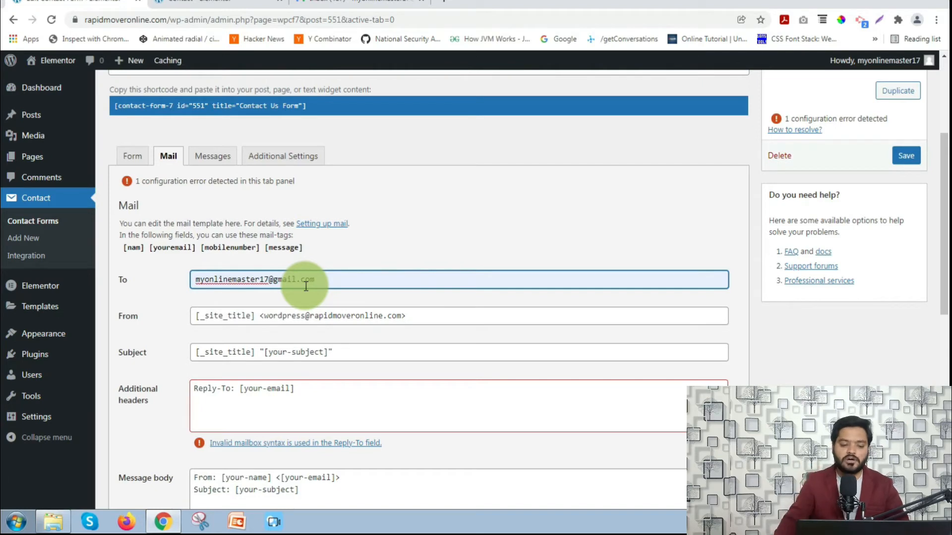
scroll(306, 286, "down", 1)
left_click(178, 258)
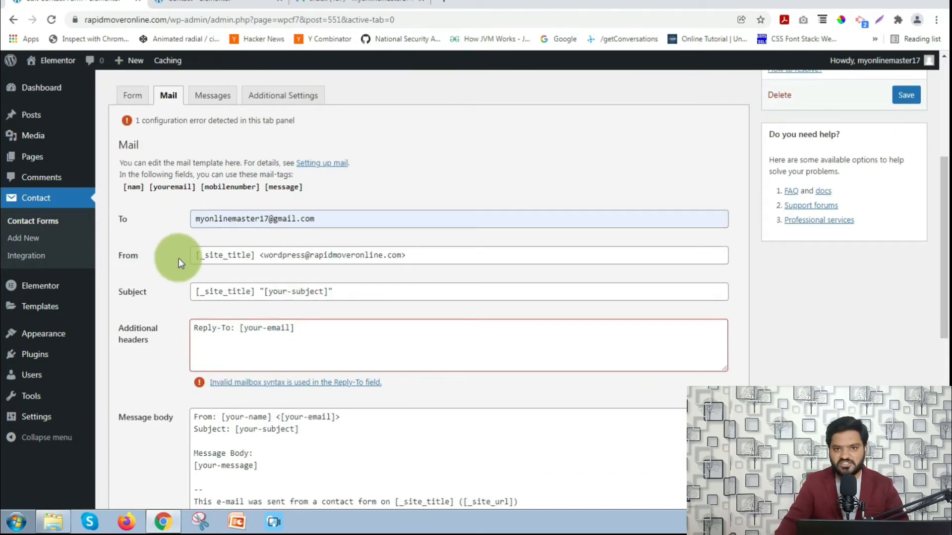
- Change the mail subject to 'New Contact us enquiry from website'
scroll(190, 260, "down", 1)
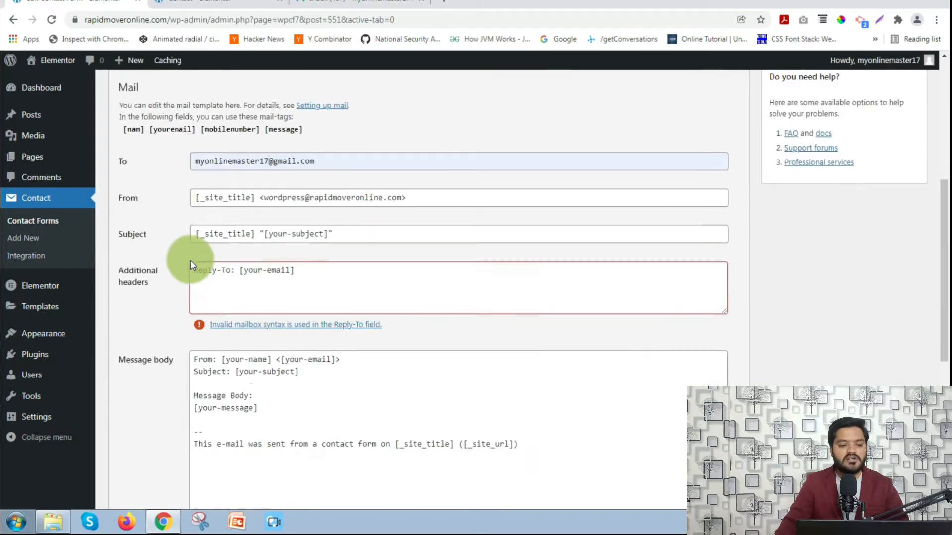
left_click_drag(340, 233, 183, 219)
key("BackSpace")
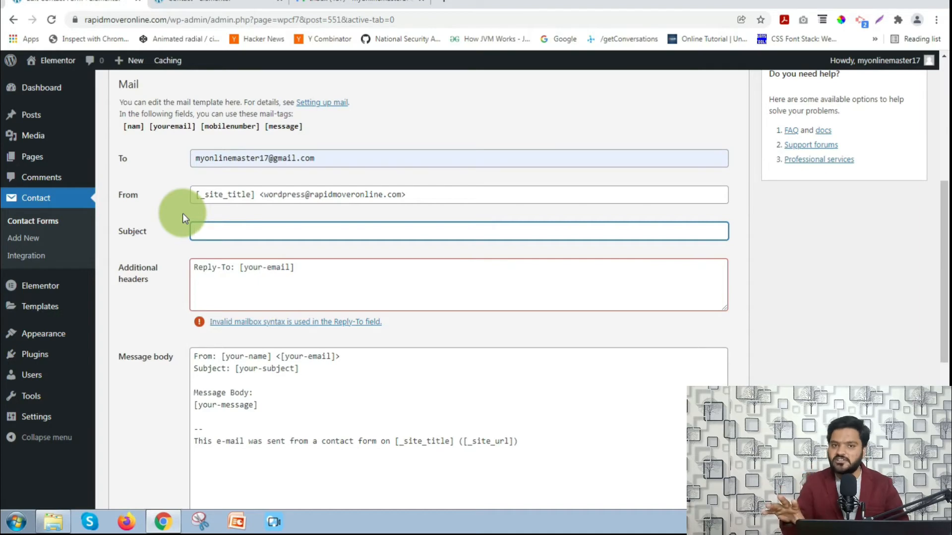
type("New")
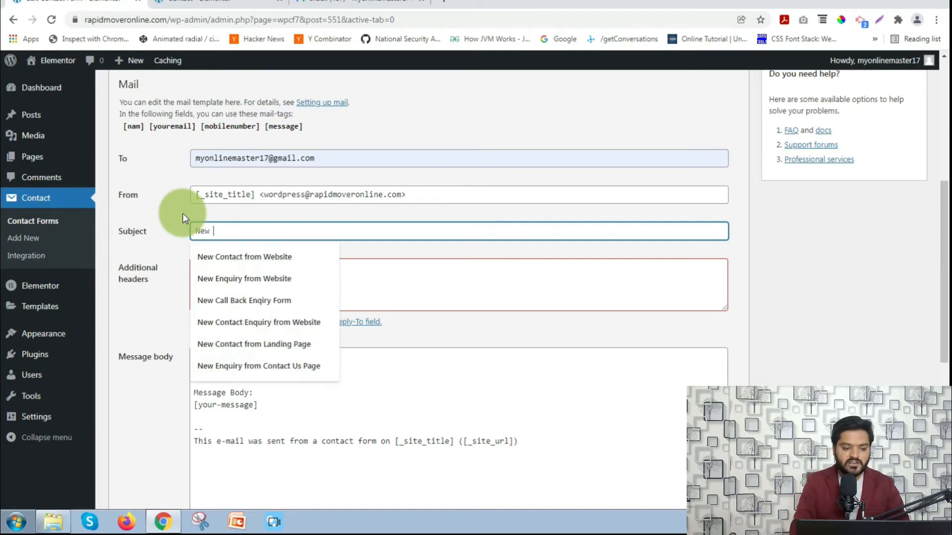
key("Down")
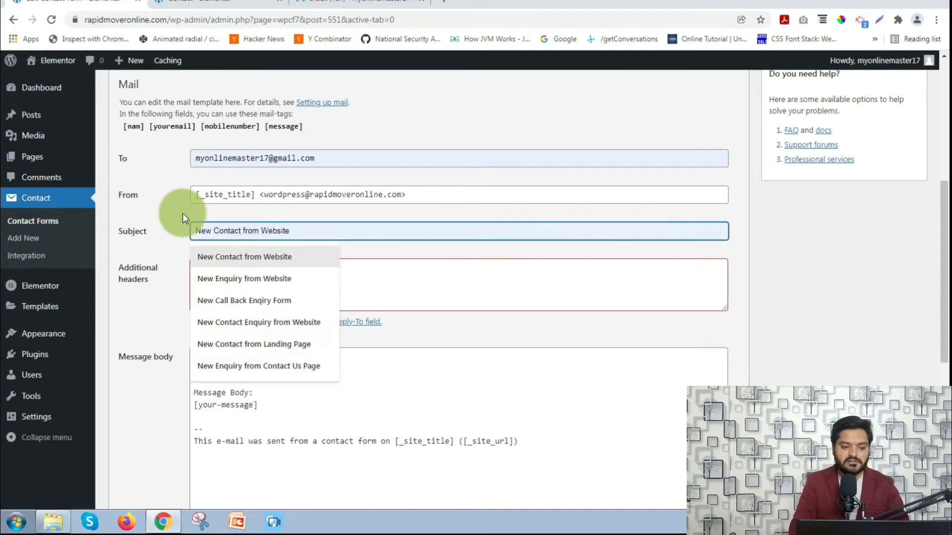
key("Return")
key("BackSpace")
key("BackSpace")
key("BackSpace")
key("BackSpace")
key("BackSpace")
key("BackSpace")
key("BackSpace")
key("BackSpace")
key("BackSpace")
key("BackSpace")
key("BackSpace")
key("BackSpace")
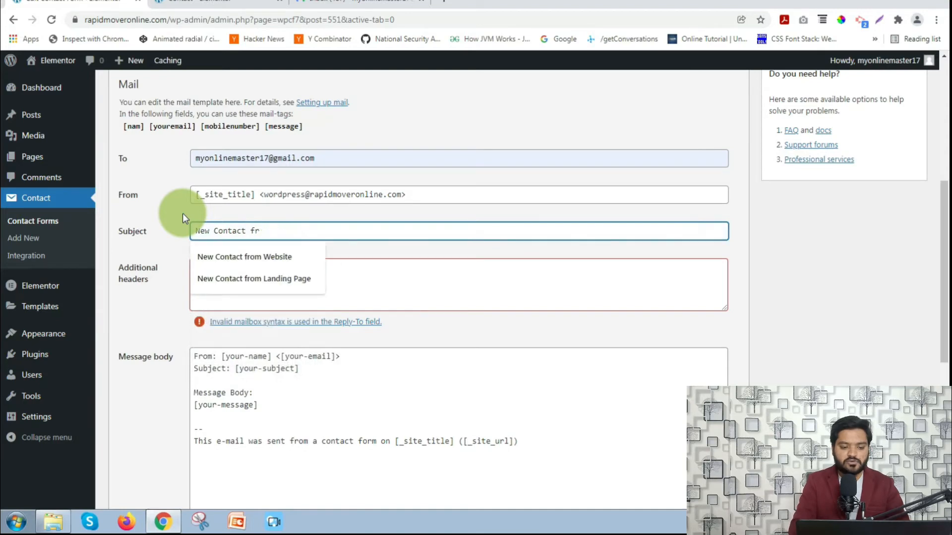
type("us ")
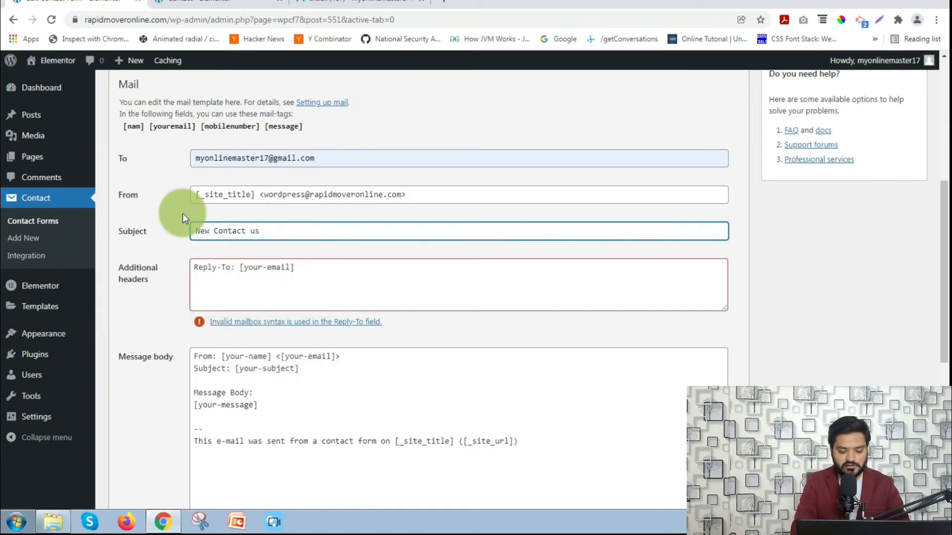
type("enquiry fro")
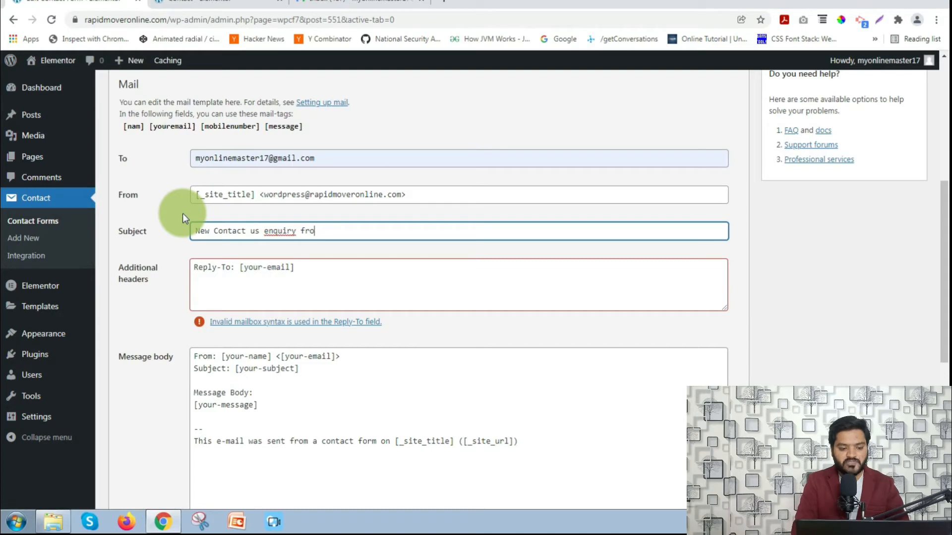
type("m website")
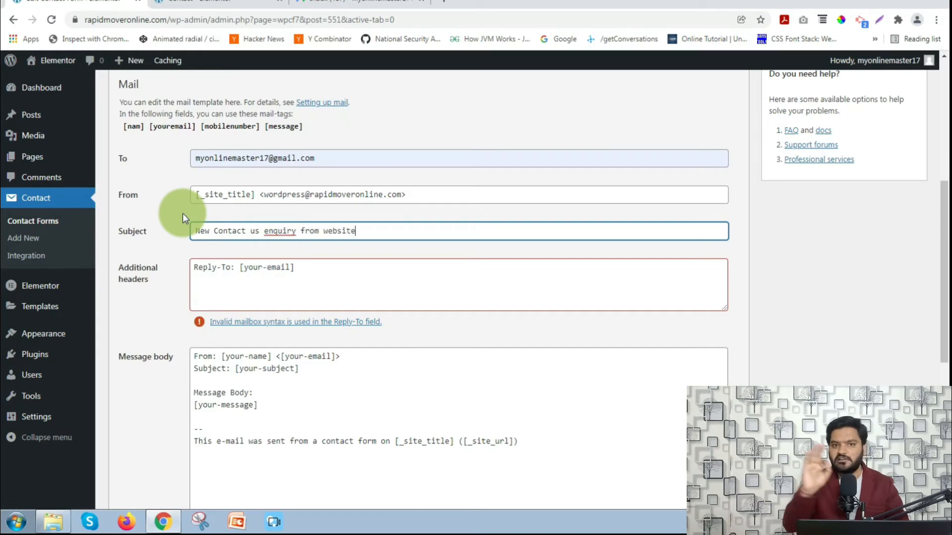
scroll(183, 213, "down", 1)
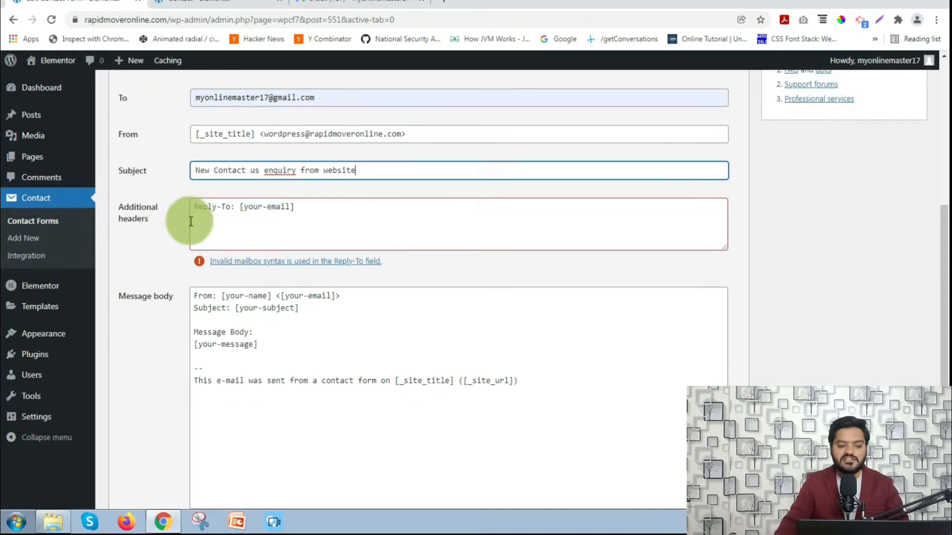
left_click(180, 248)
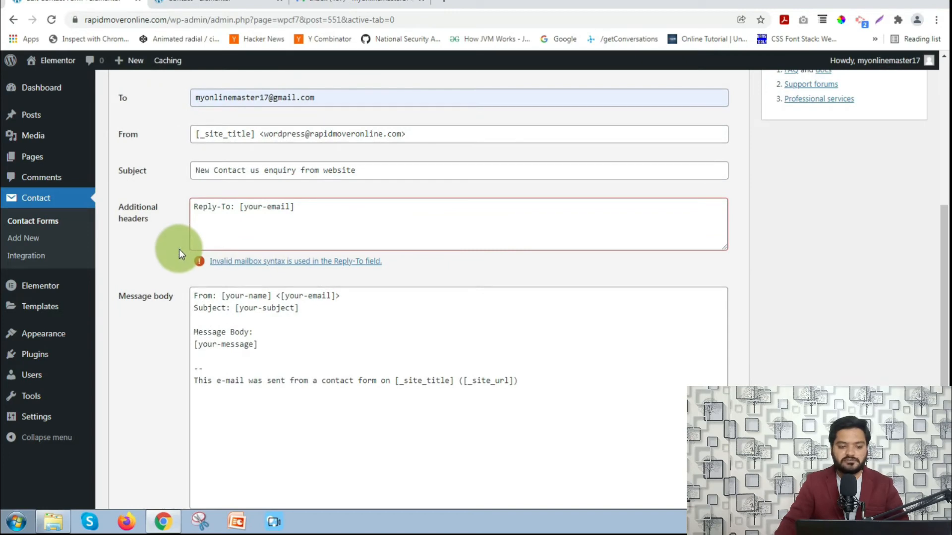
- Replace the old Reply-To mail tag in Additional headers with a copied [youremail] tag
scroll(260, 203, "up", 1)
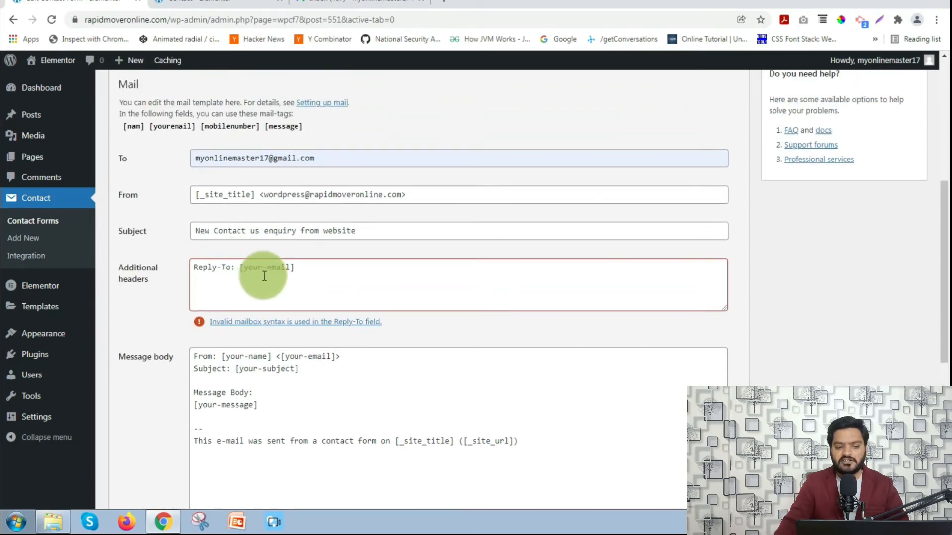
left_click_drag(240, 266, 306, 266)
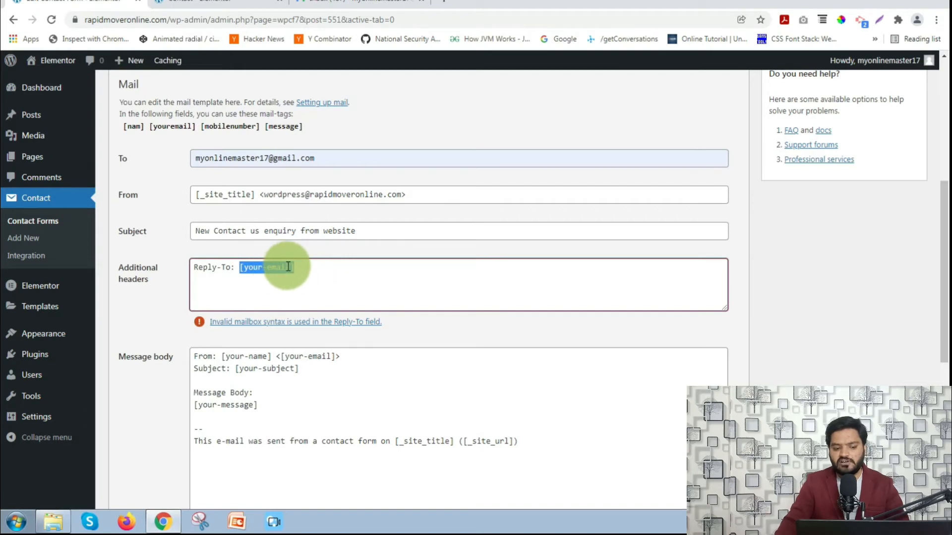
key("BackSpace")
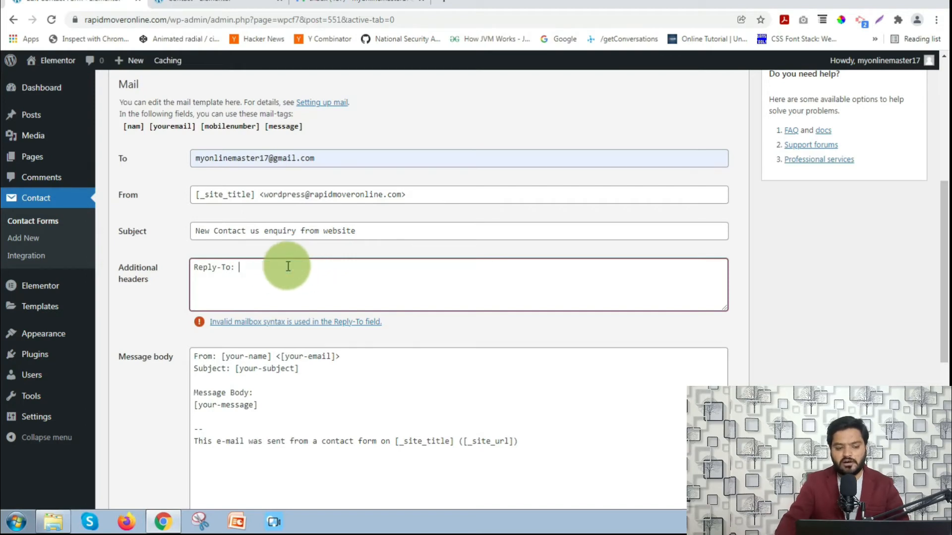
left_click(151, 131)
right_click(183, 131)
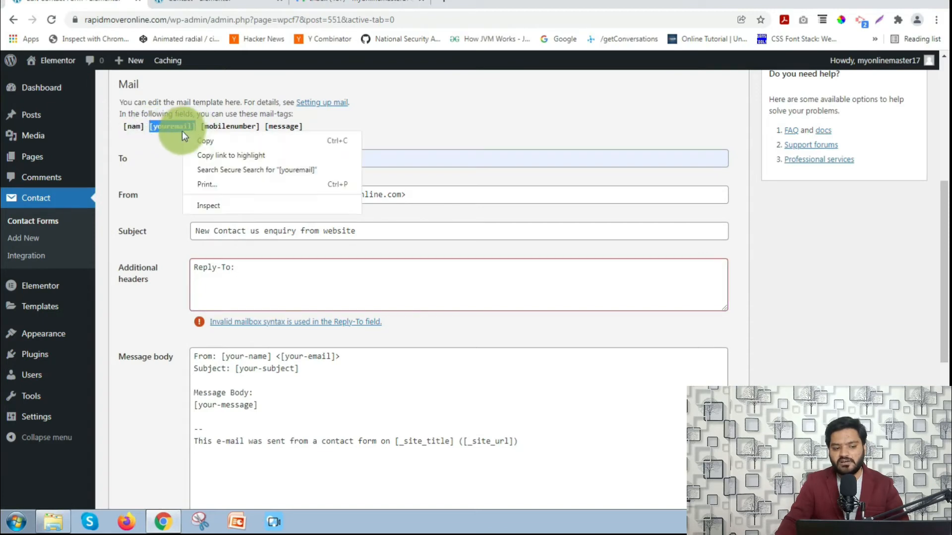
left_click(191, 141)
left_click(251, 272)
right_click(250, 271)
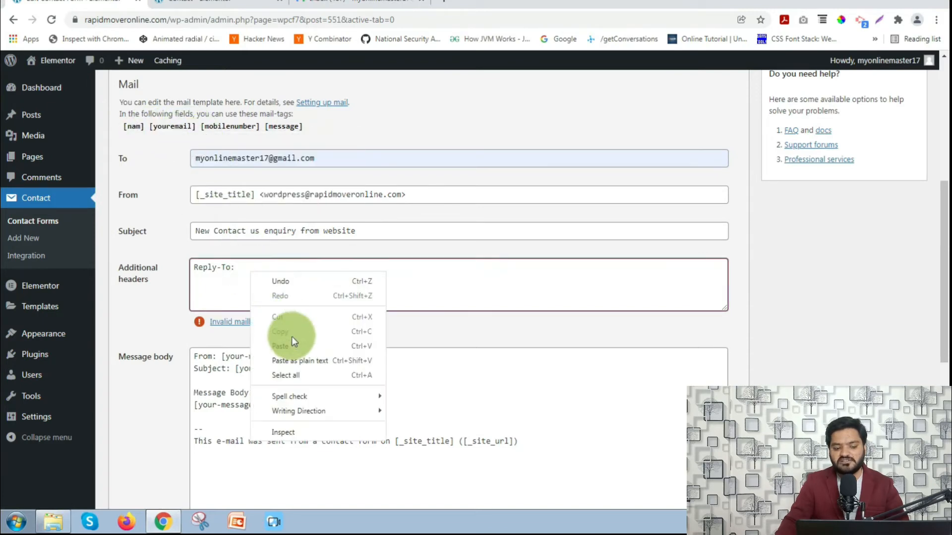
left_click(292, 338)
left_click(175, 293)
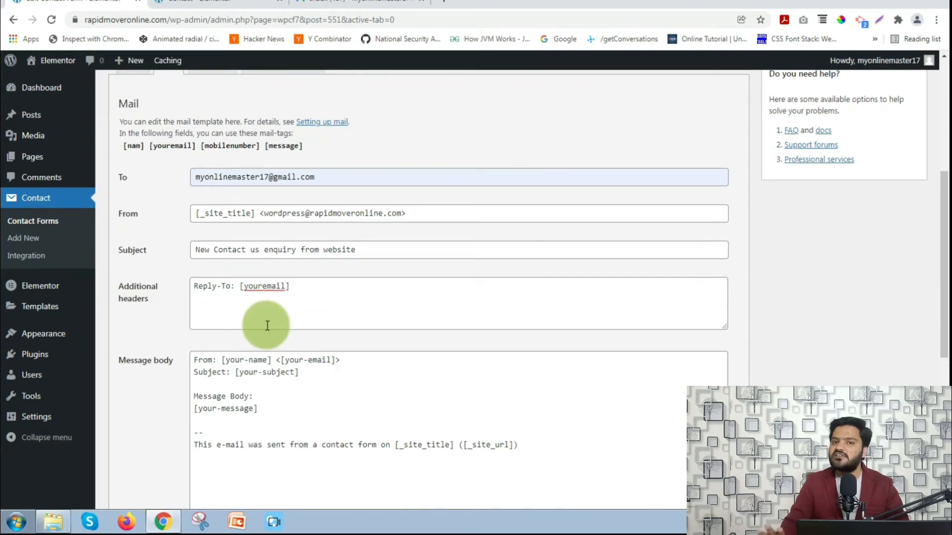
- Delete the default message body text
scroll(268, 326, "down", 3)
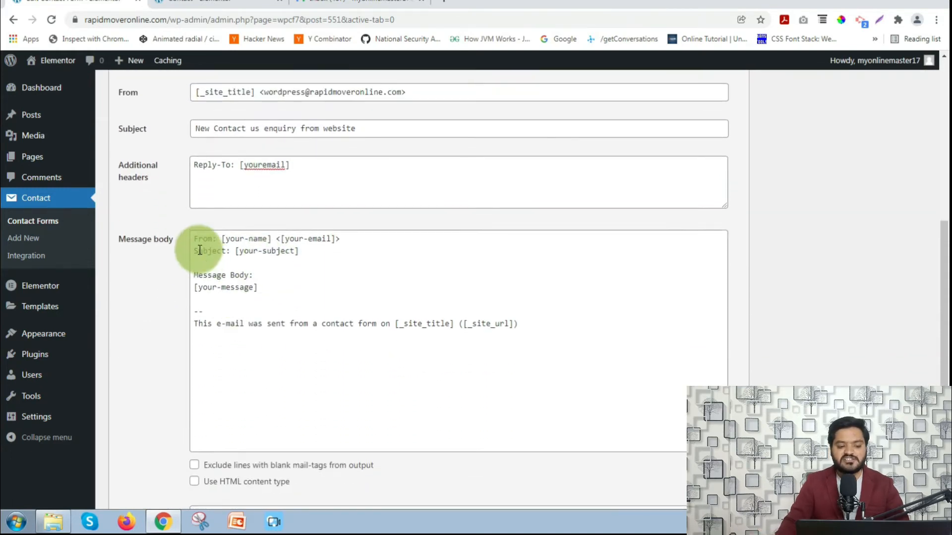
left_click_drag(197, 238, 582, 319)
key("BackSpace")
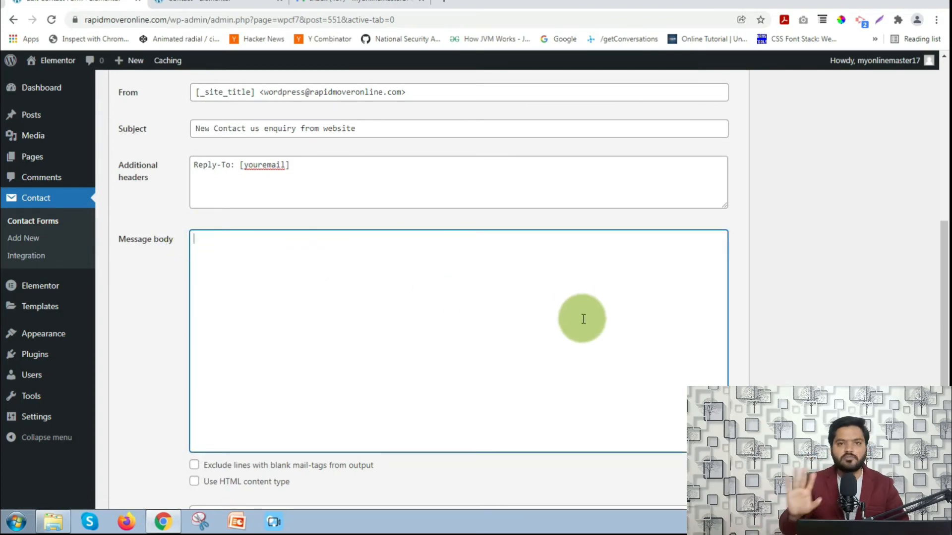
scroll(583, 319, "up", 3)
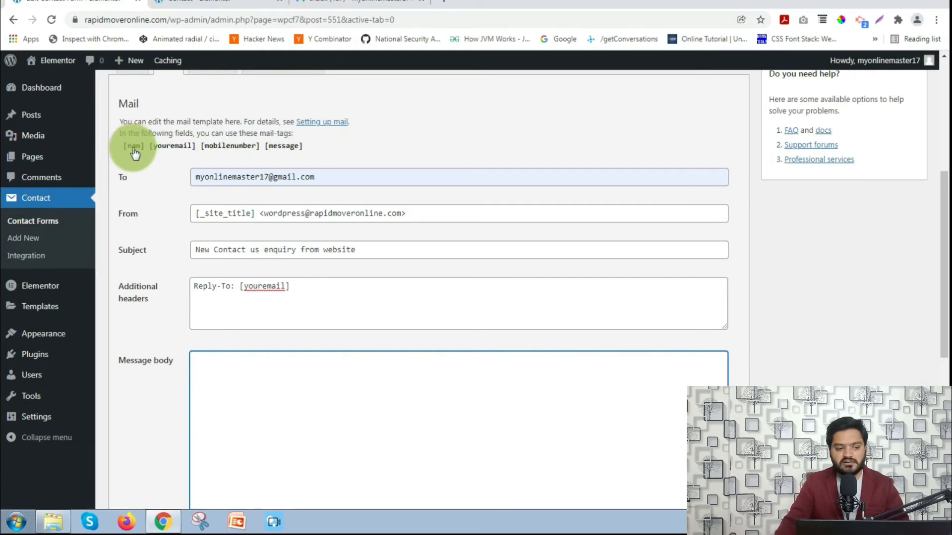
- Fill the message body with [nam], [youremail], [mobilenumber] and [message], each on its own line
left_click_drag(121, 148, 309, 155)
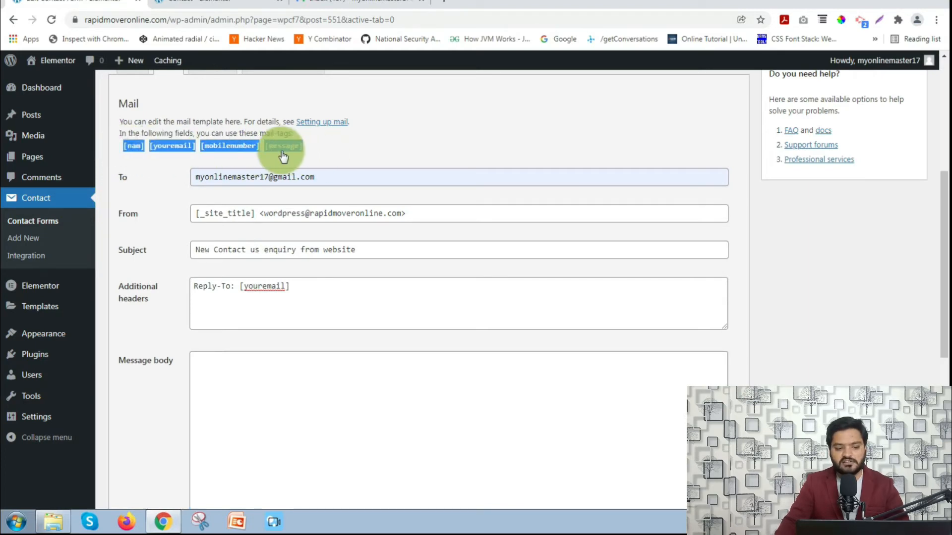
right_click(276, 149)
left_click(289, 155)
left_click(223, 362)
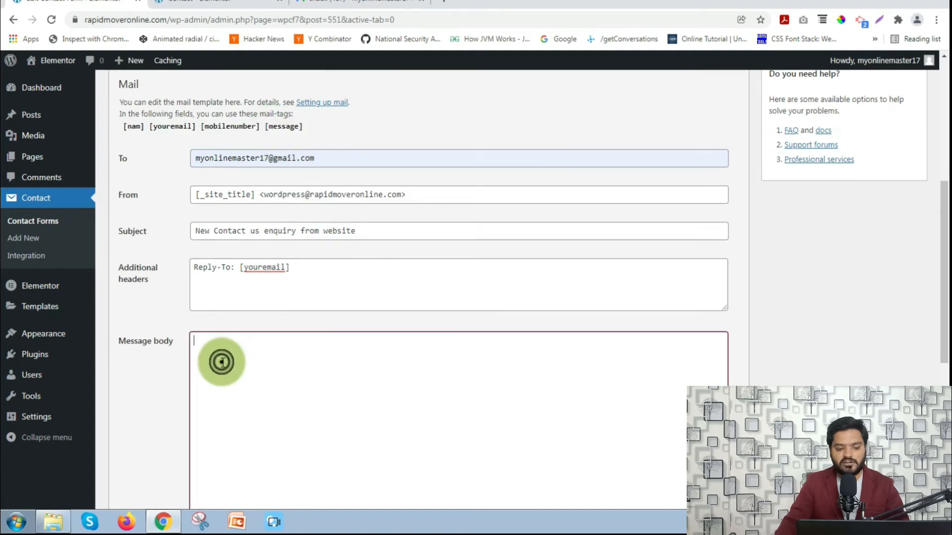
right_click(222, 362)
left_click(261, 268)
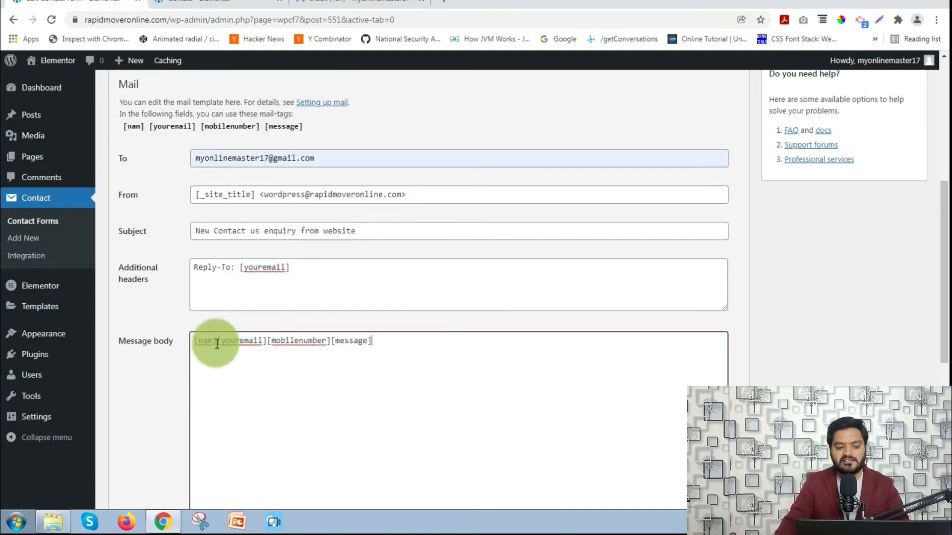
key("Return")
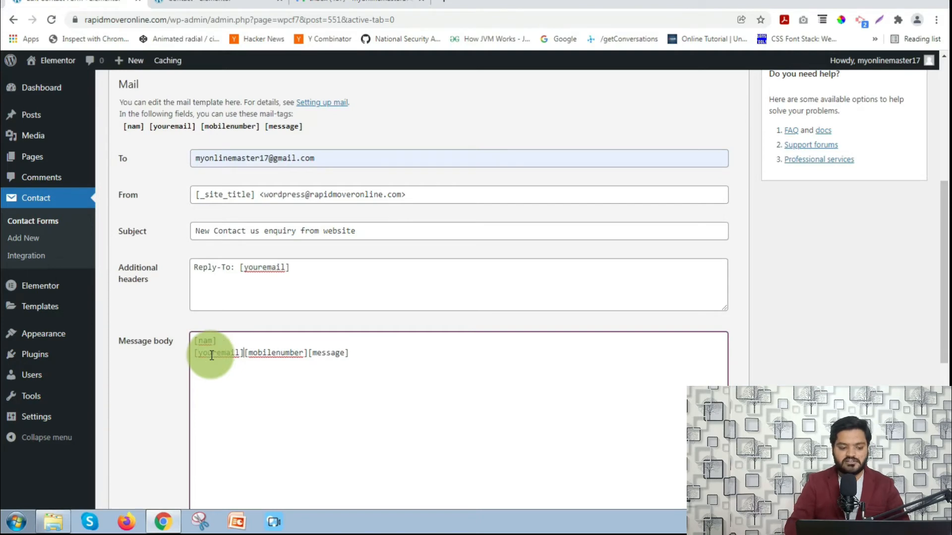
key("Return")
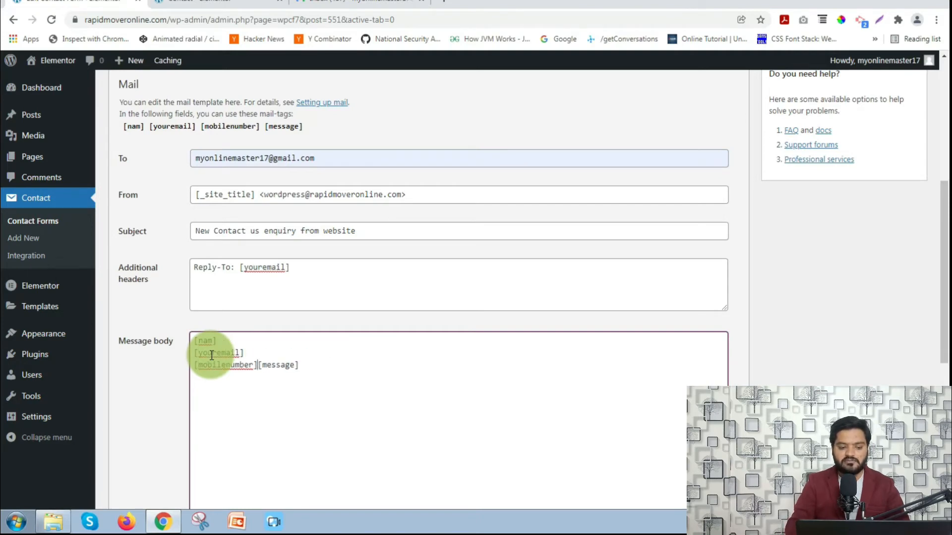
key("Return")
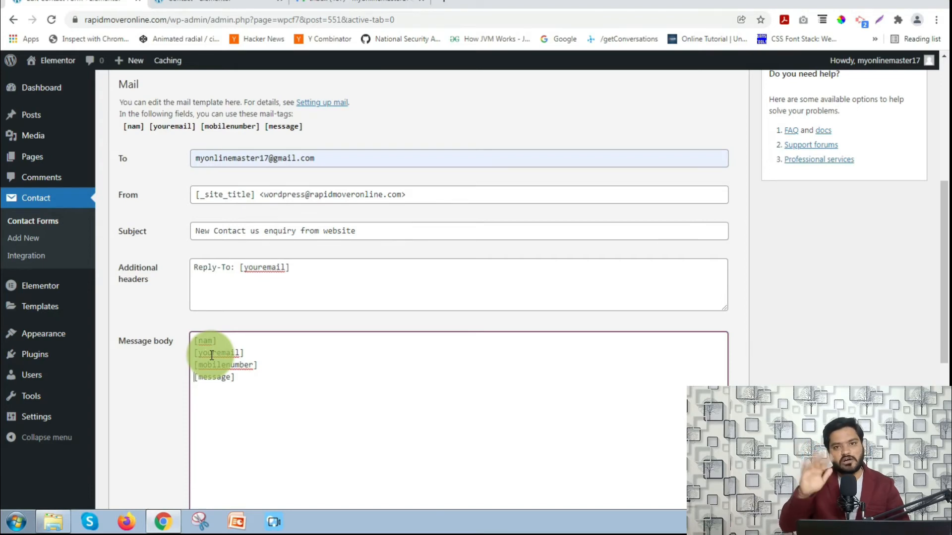
- Save the Contact Us Form's updated mail settings
scroll(212, 355, "down", 4)
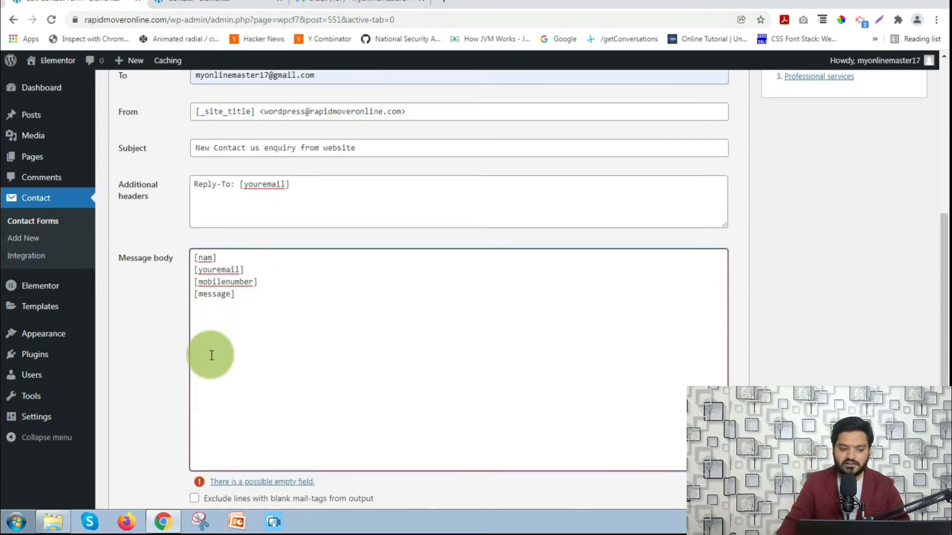
left_click(164, 311)
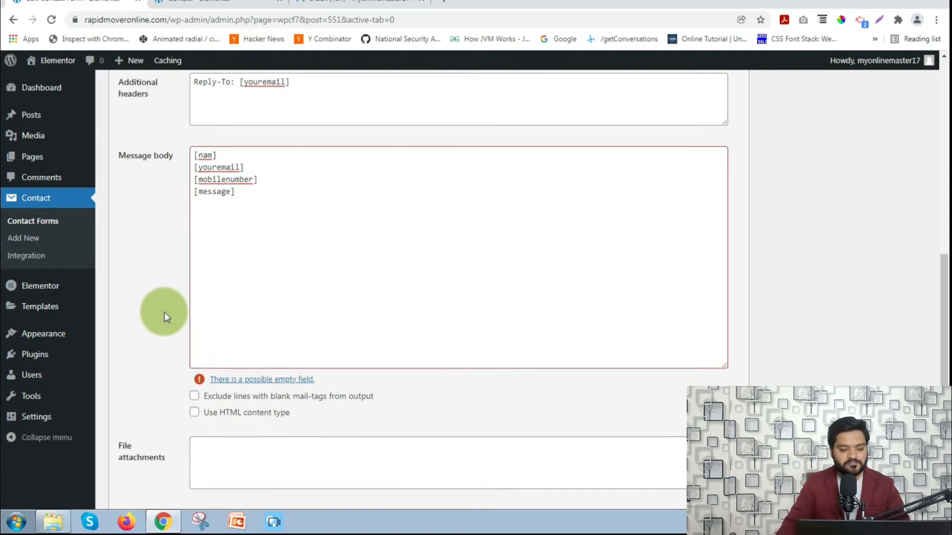
scroll(165, 311, "down", 4)
left_click(116, 448)
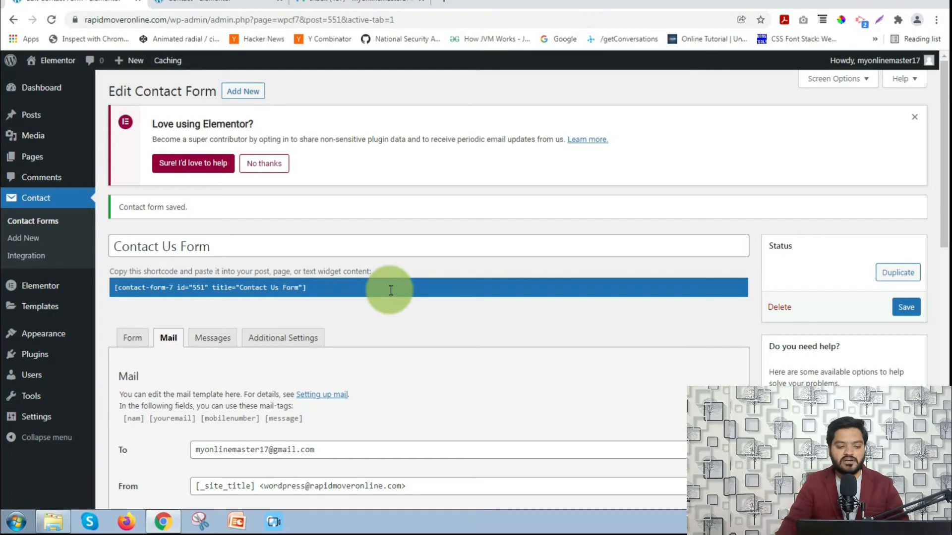
- Copy the shortcode [contact-form-7 id="551" title="Contact Us Form"] to the clipboard
left_click(338, 287)
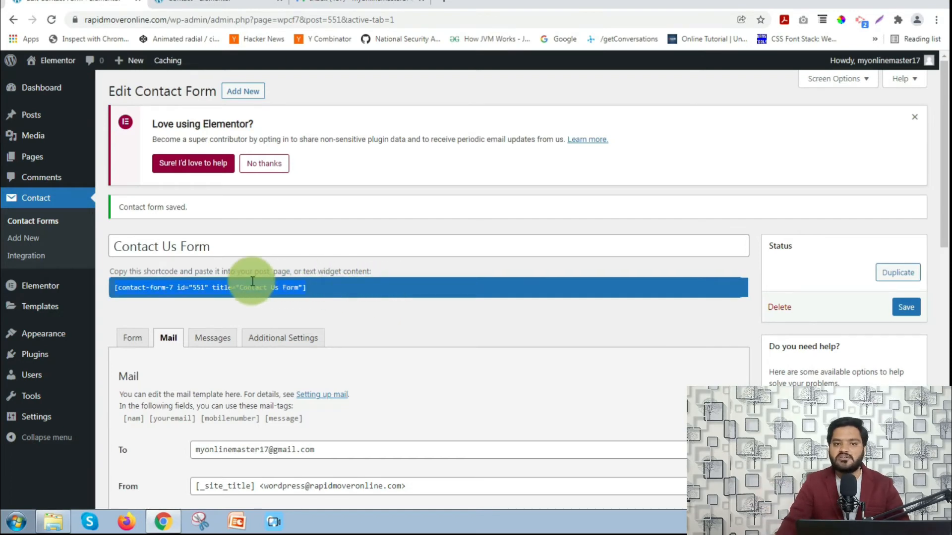
right_click(226, 289)
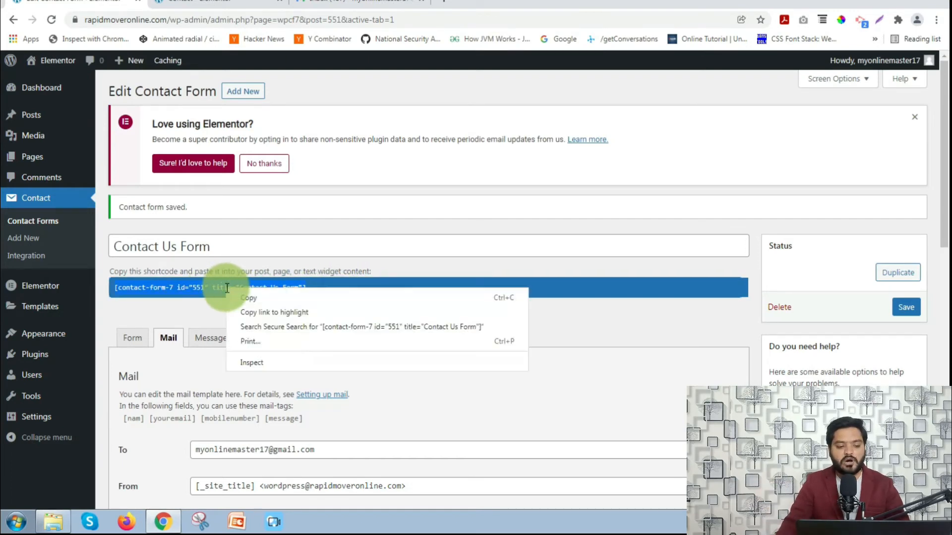
left_click(249, 296)
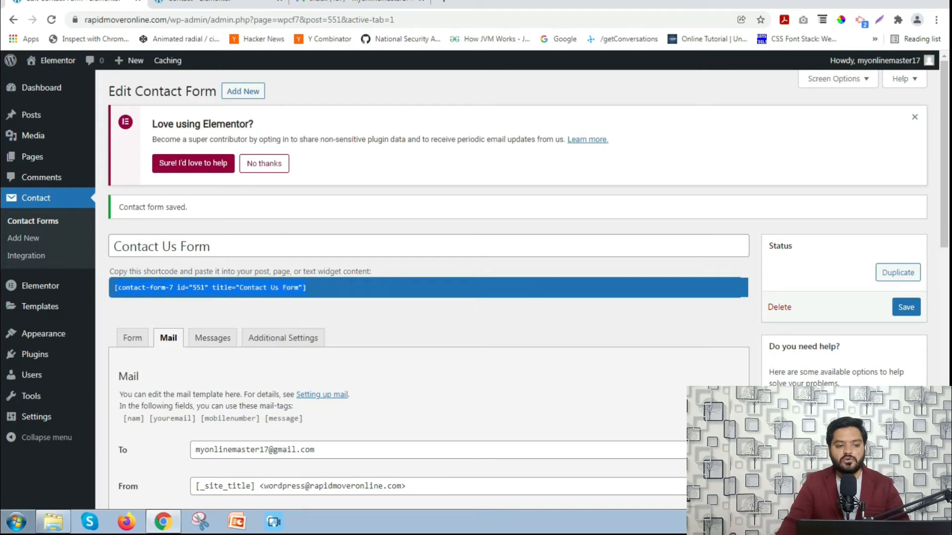
left_click(218, 4)
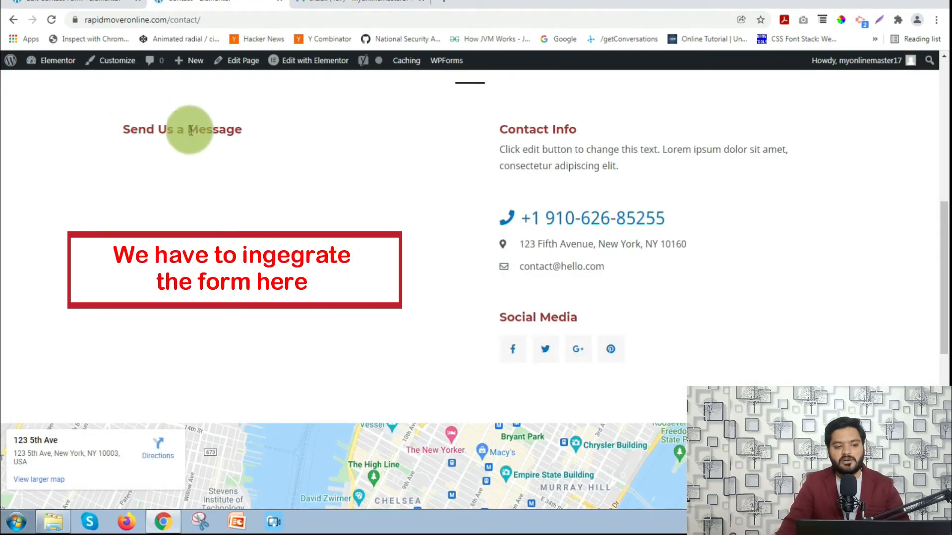
- Check the contact/ page address and Send Us a Message heading, then edit the page in Elementor
left_click(172, 19)
left_click_drag(173, 20, 257, 21)
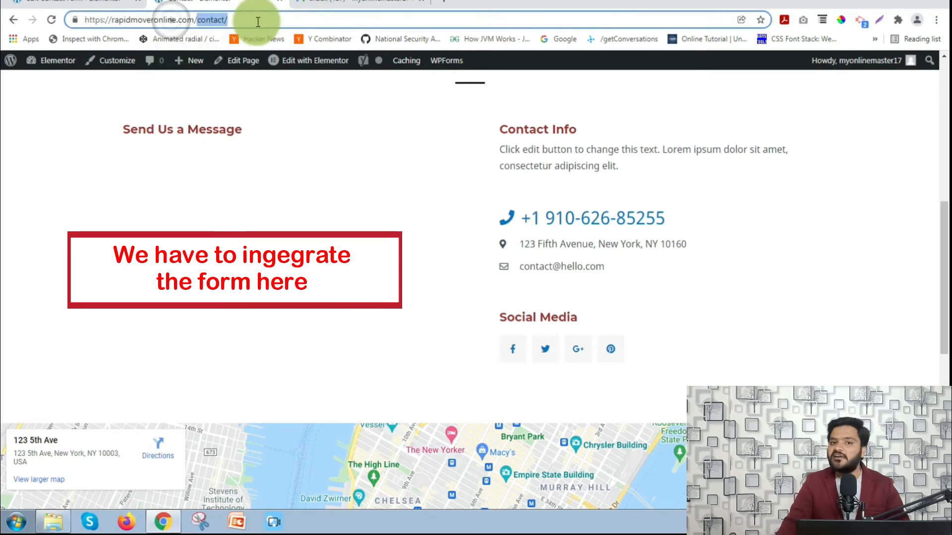
left_click(296, 234)
left_click_drag(116, 135, 225, 136)
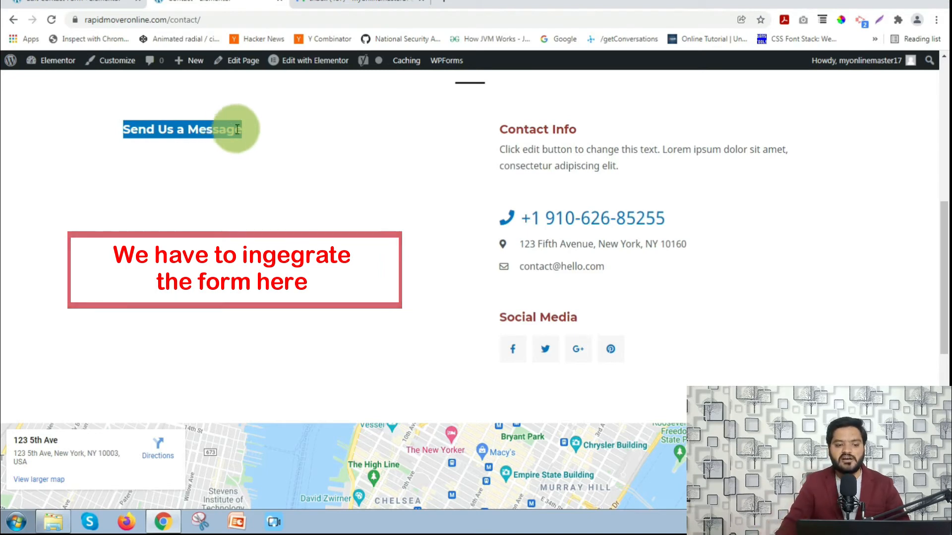
left_click(306, 62)
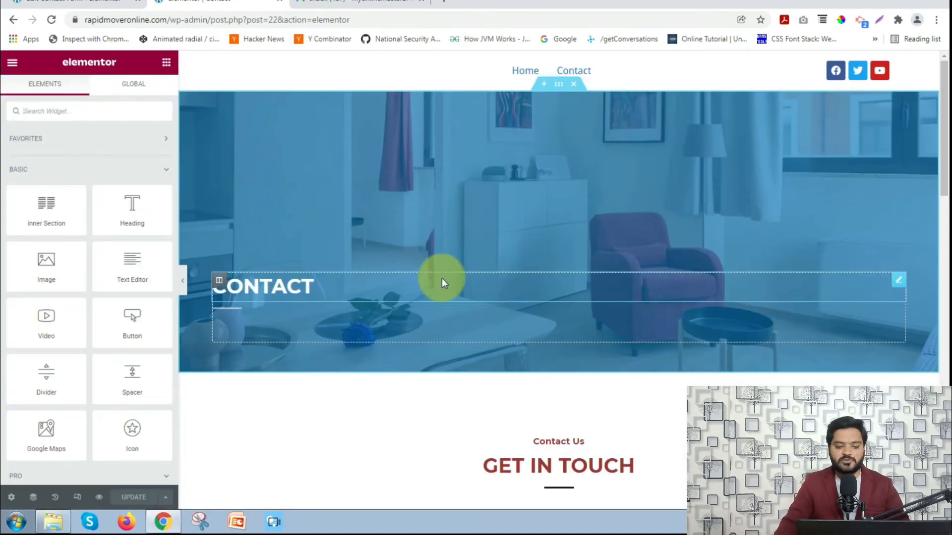
- Delete the old wpforms Shortcode widget from the Contact page
scroll(441, 278, "down", 2)
scroll(442, 278, "down", 4)
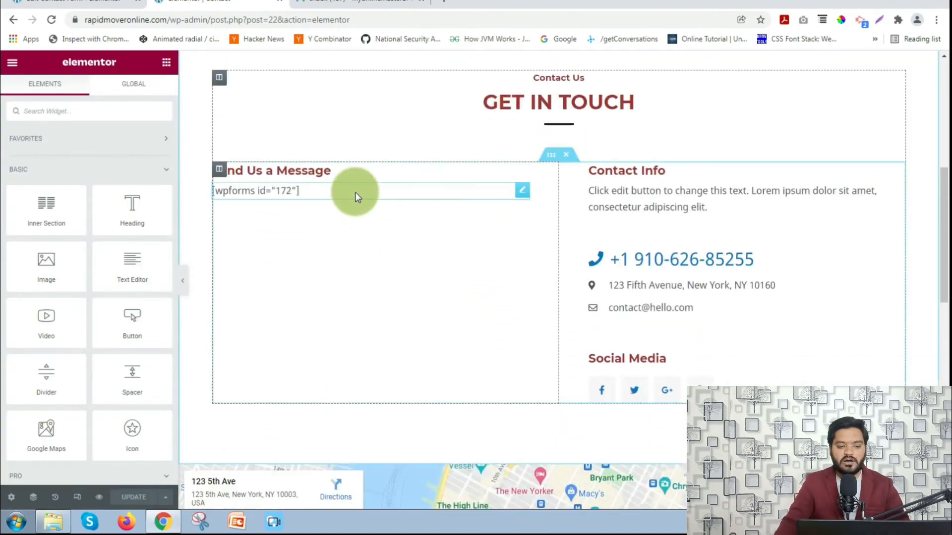
left_click(353, 196)
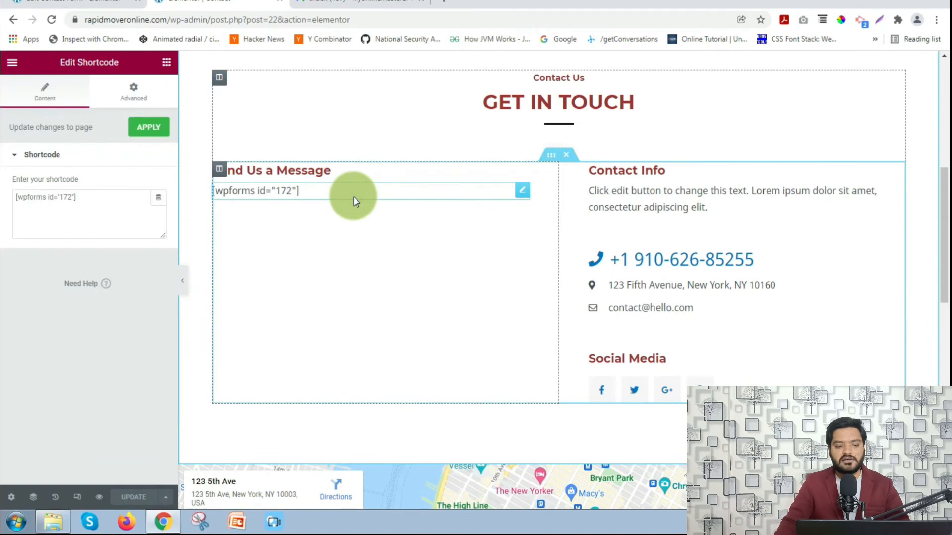
right_click(520, 190)
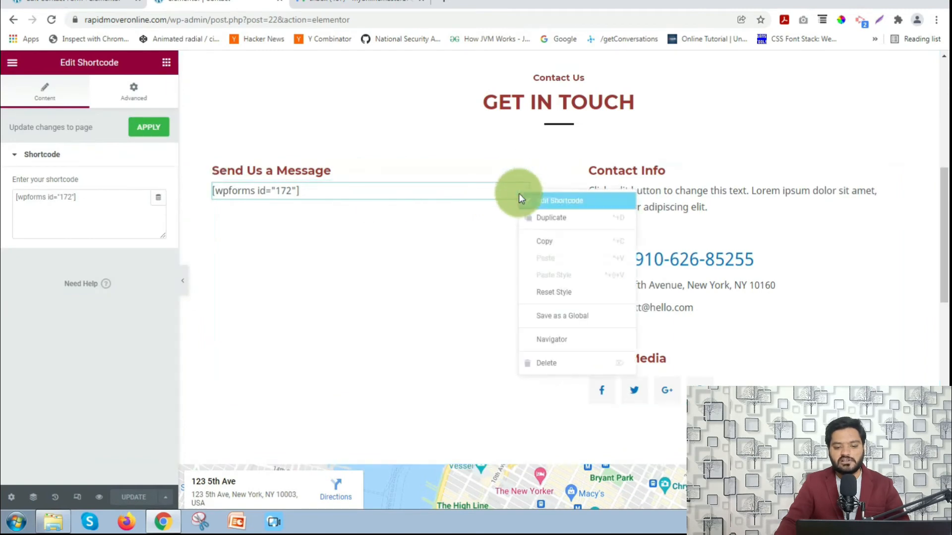
left_click(543, 361)
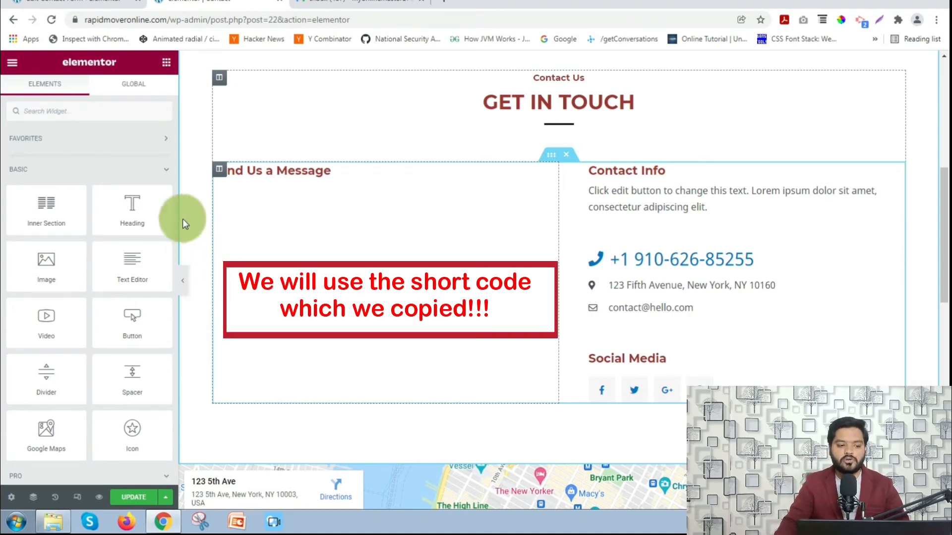
- Add a Shortcode widget under Send Us a Message holding the contact-form-7 id 551 shortcode
left_click(71, 116)
type("short")
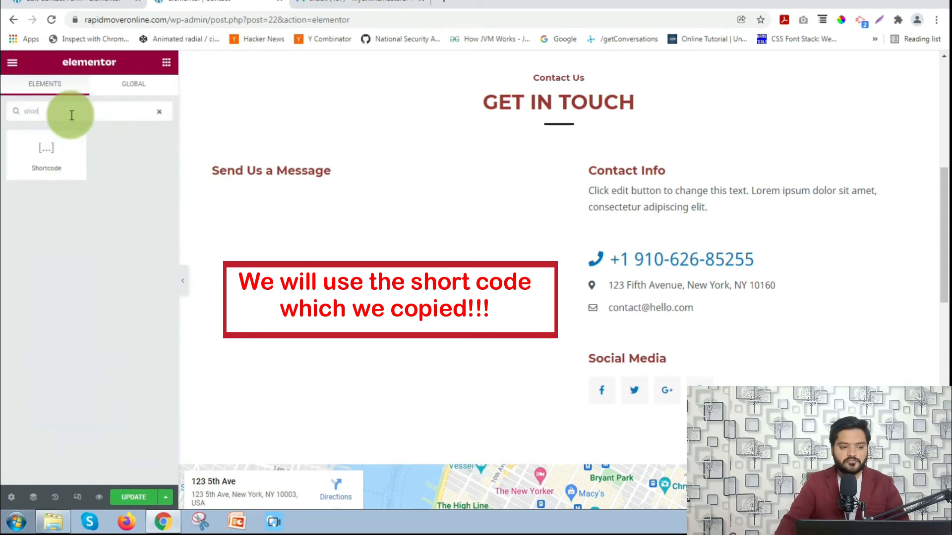
left_click_drag(43, 154, 284, 183)
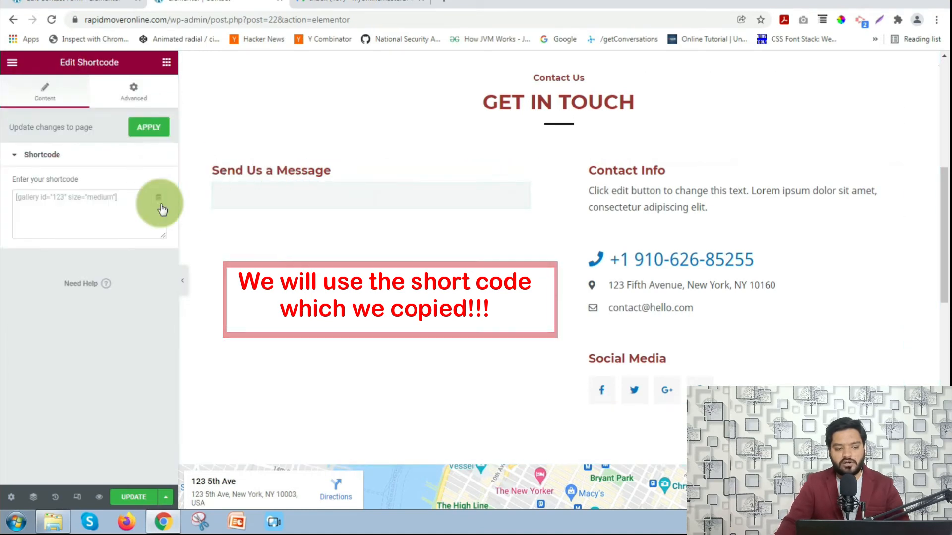
right_click(113, 200)
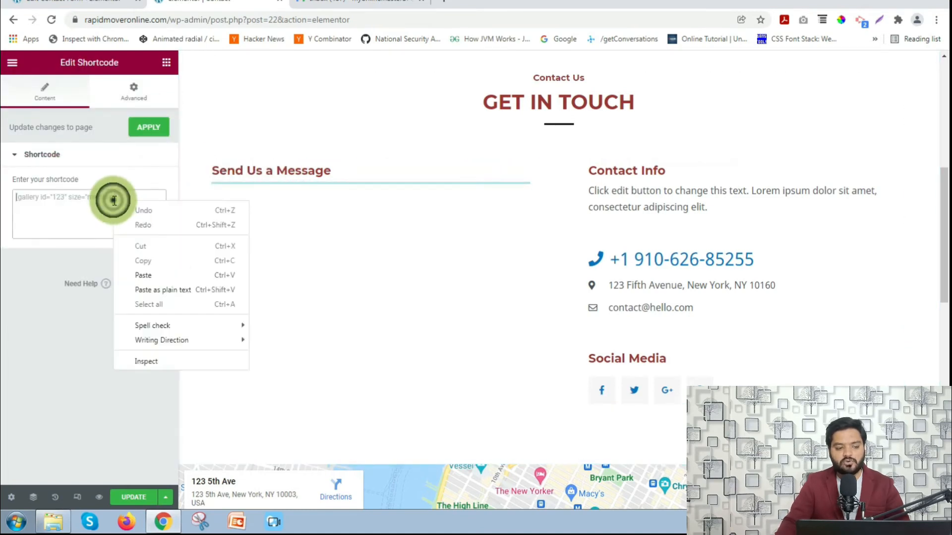
left_click(139, 273)
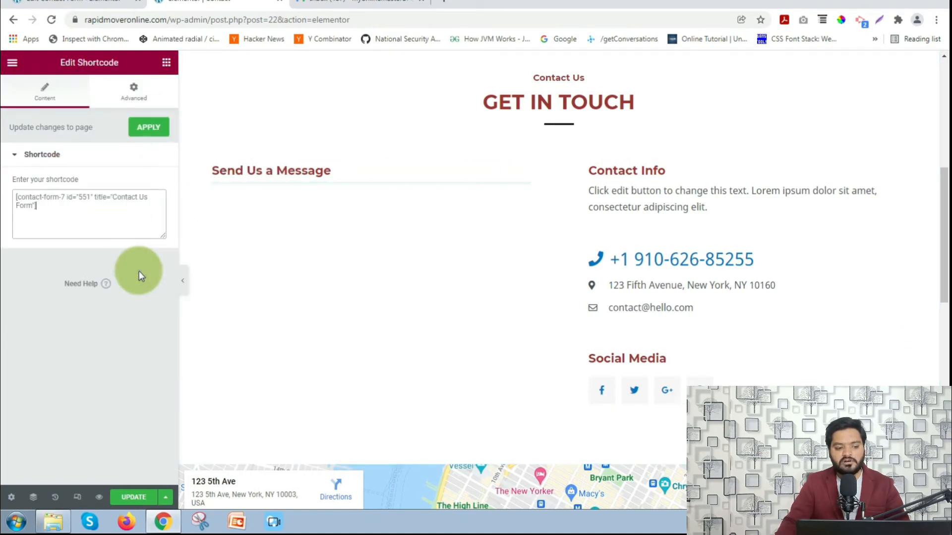
left_click(147, 128)
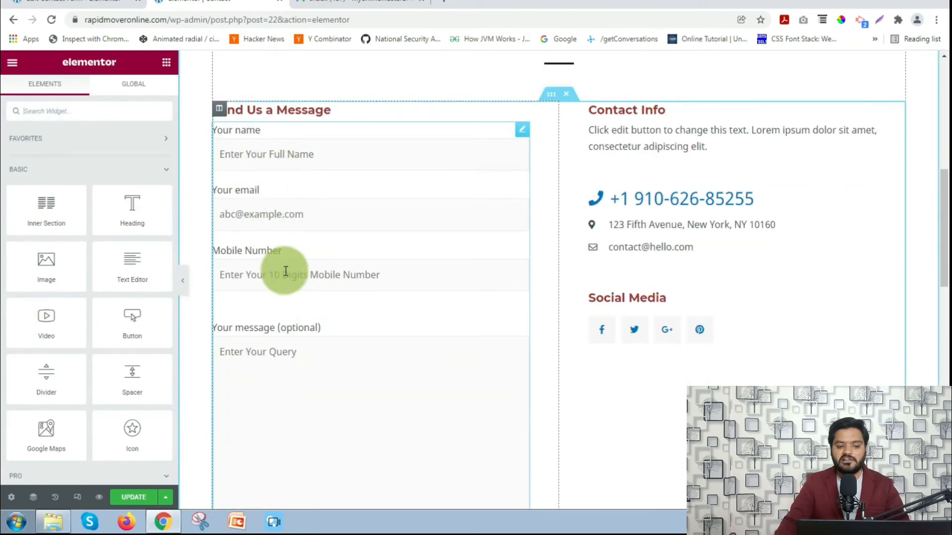
- Save the Contact page with UPDATE and open its preview in a new tab
left_click(130, 500)
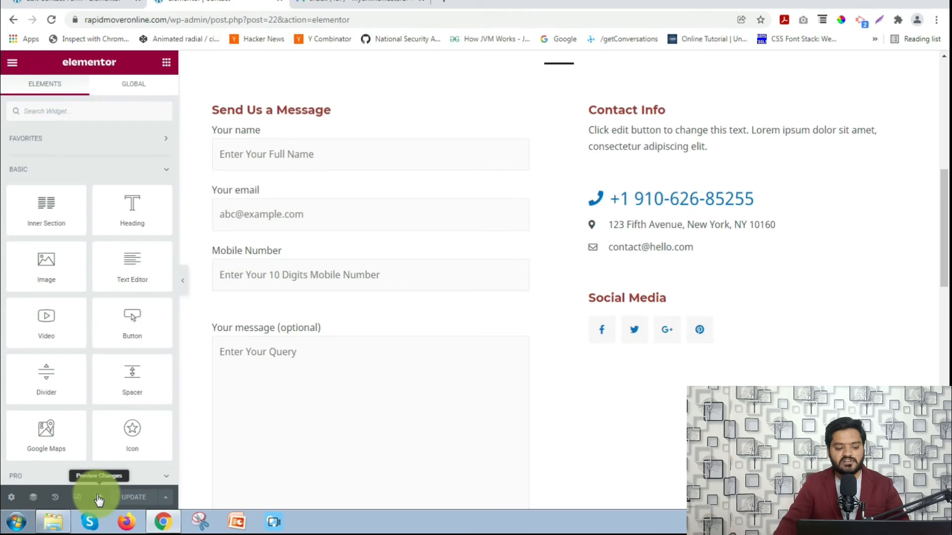
left_click(99, 499)
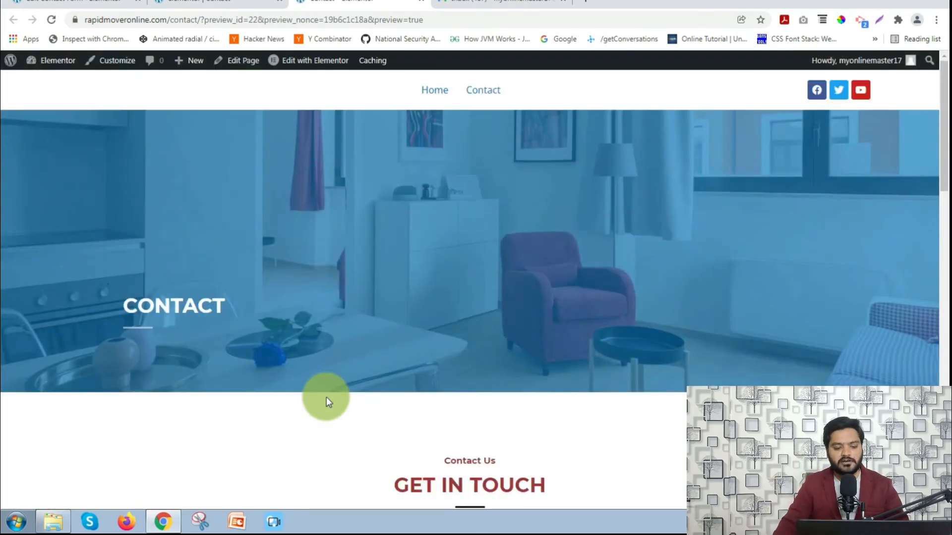
- Enter the sender's full name in the form's Your name field
scroll(351, 382, "down", 8)
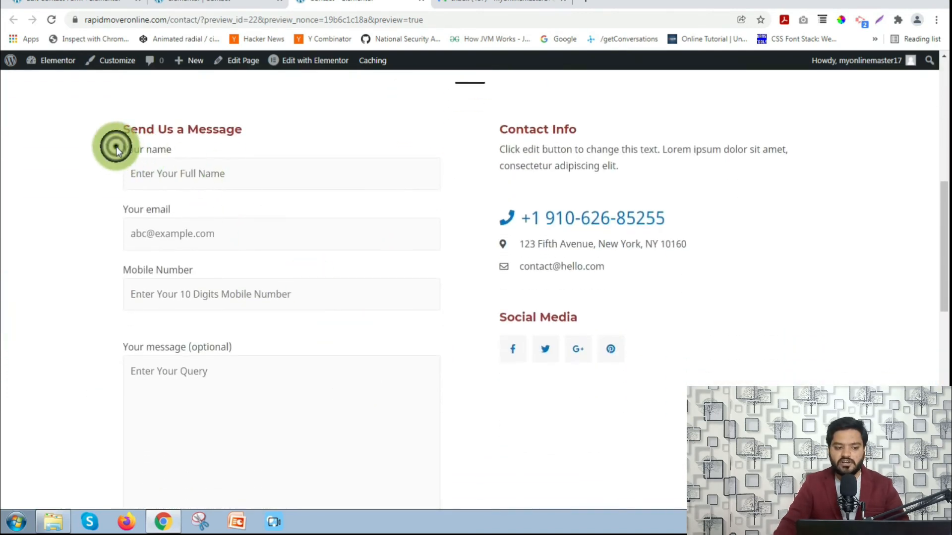
left_click_drag(116, 147, 188, 148)
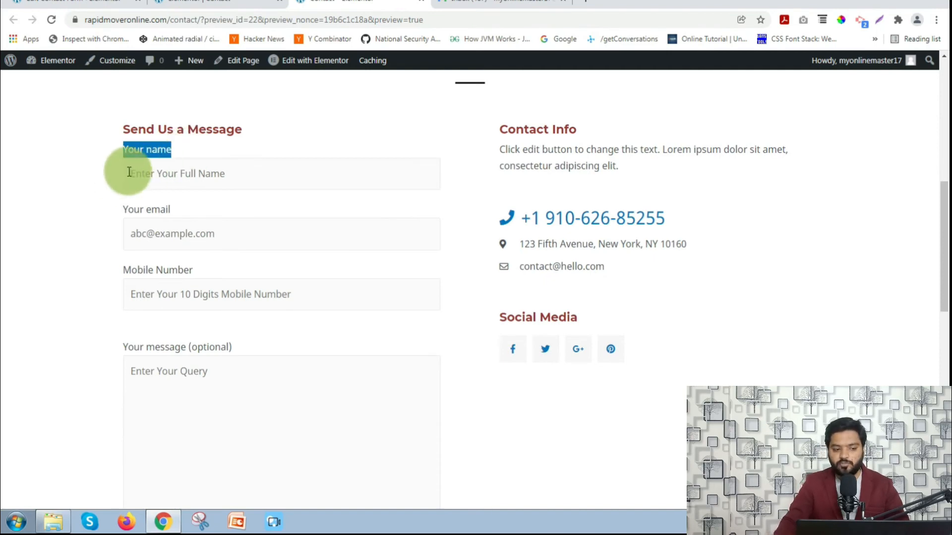
left_click(232, 173)
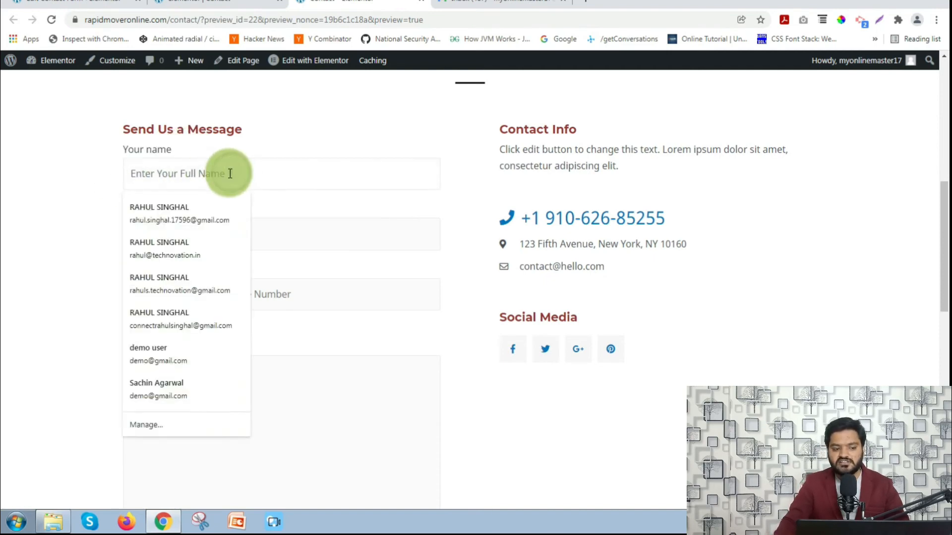
left_click(115, 175)
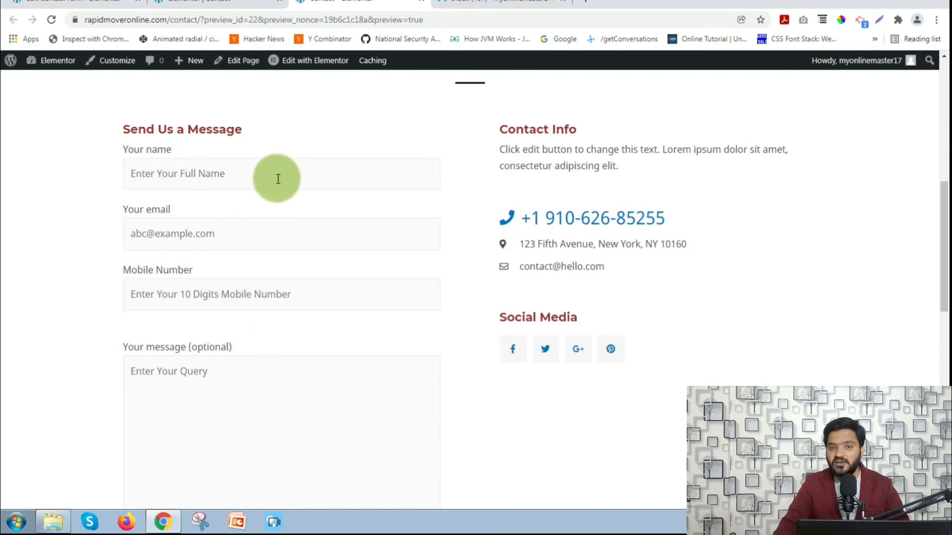
left_click(233, 180)
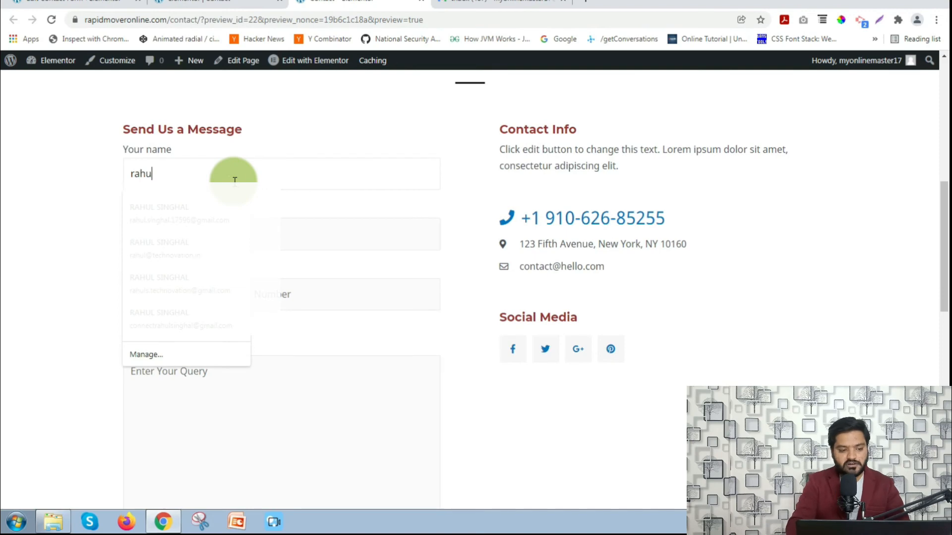
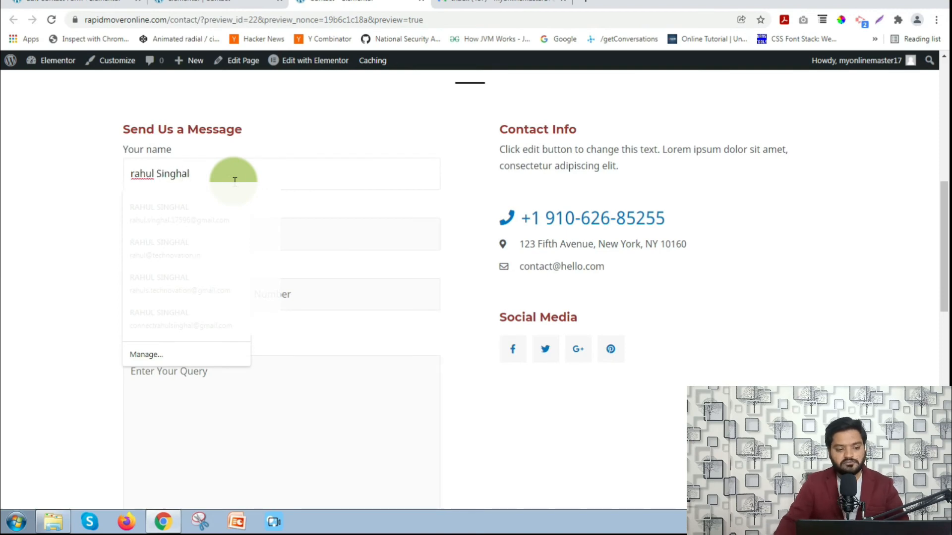
left_click(103, 176)
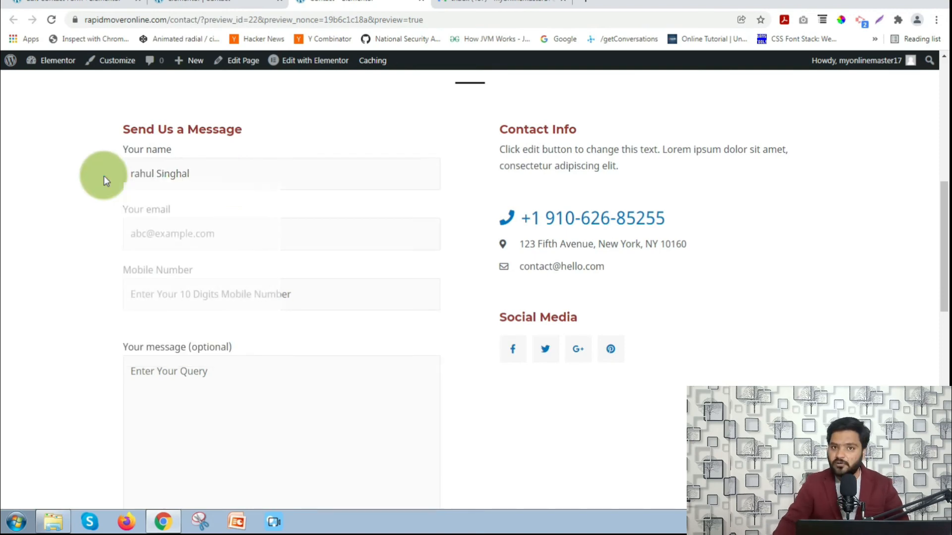
- Fill e-mail and mobile number from the saved suggestion and write 'Demo' as the message
left_click(201, 229)
type("demo")
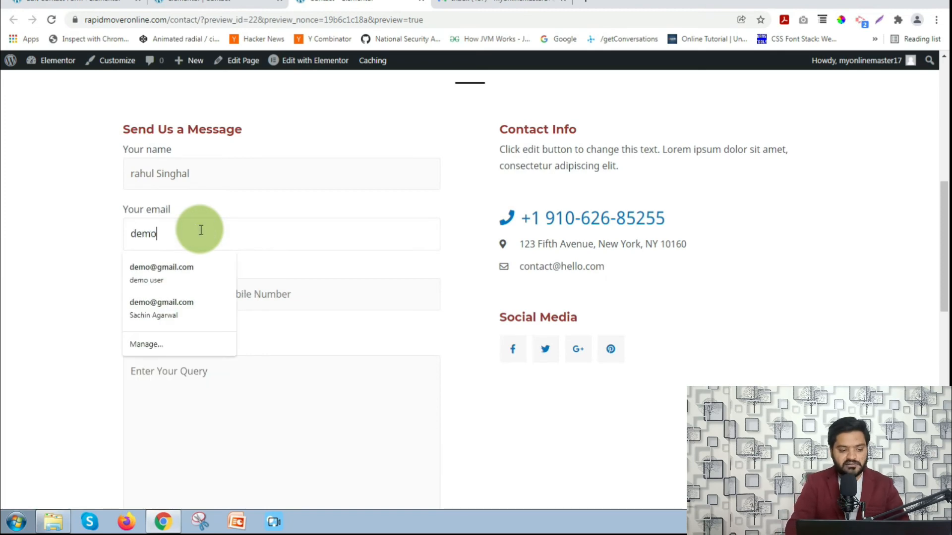
key("Down")
key("Return")
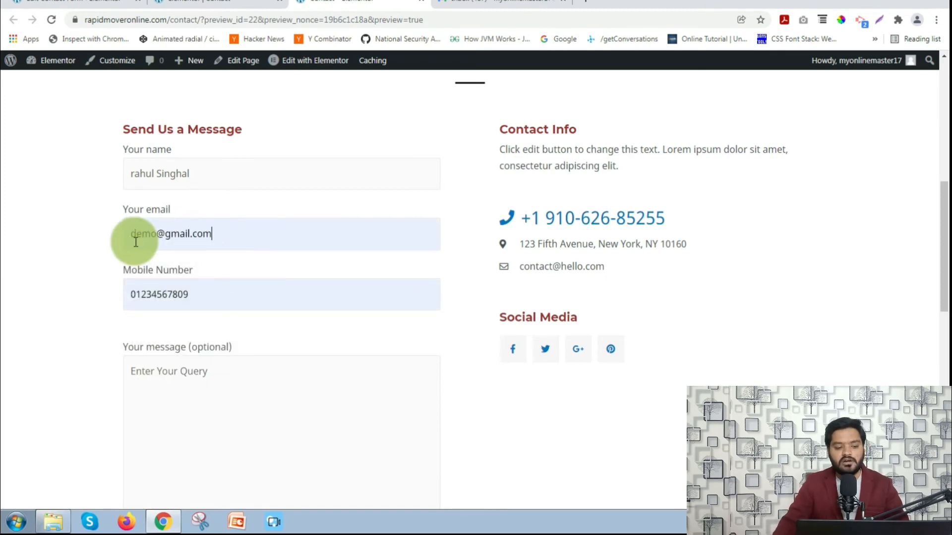
scroll(135, 241, "down", 2)
scroll(135, 176, "up", 1)
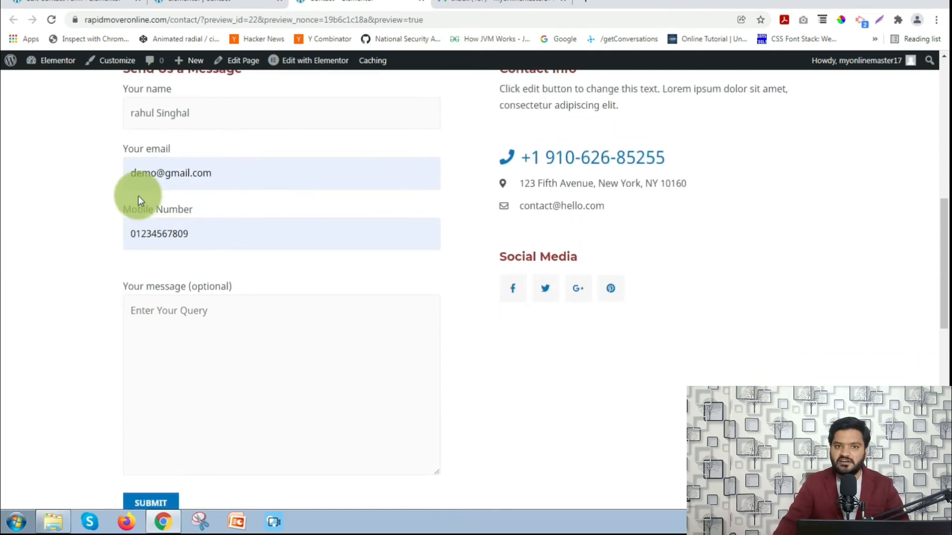
left_click(196, 318)
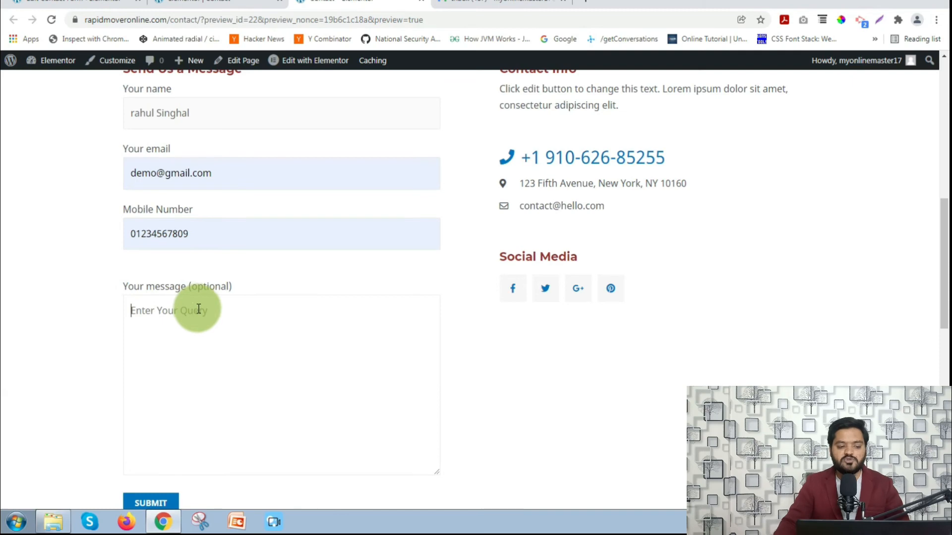
scroll(198, 309, "down", 1)
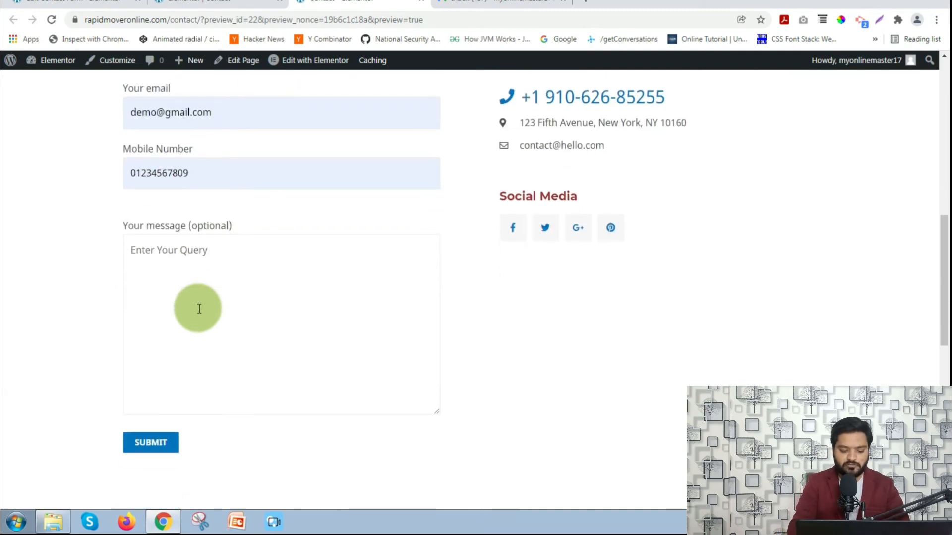
type("Demo")
- Submit the enquiry and confirm 'Thank you for your message. It has been sent.'
scroll(199, 309, "down", 2)
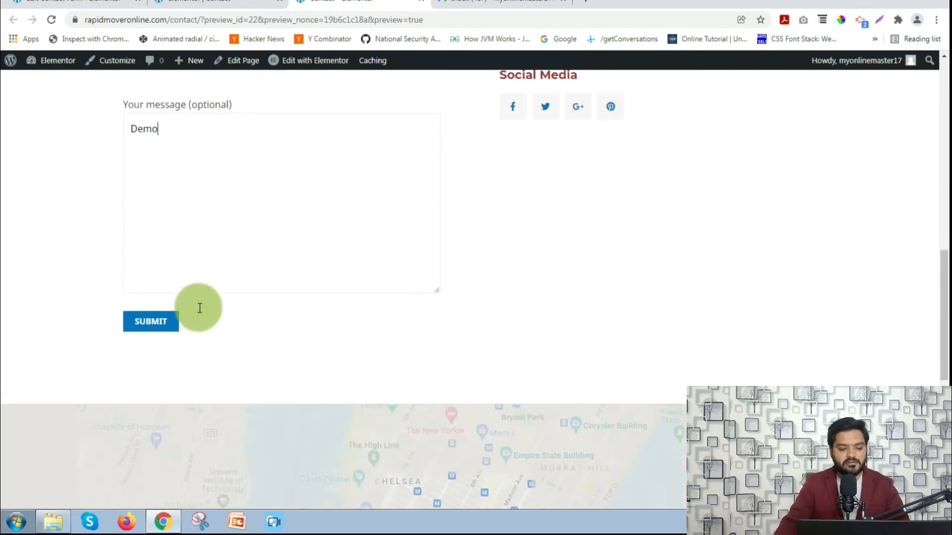
left_click(153, 321)
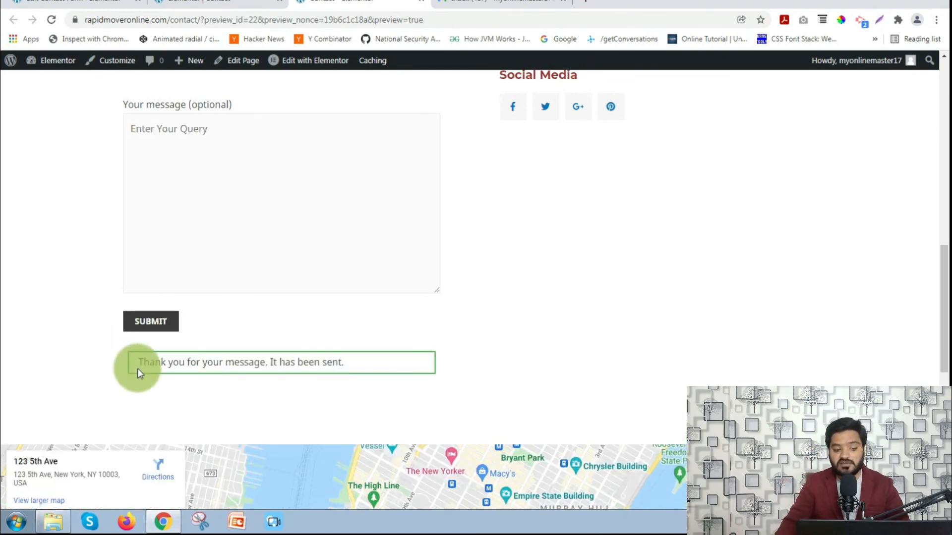
left_click_drag(138, 368, 353, 363)
left_click(353, 363)
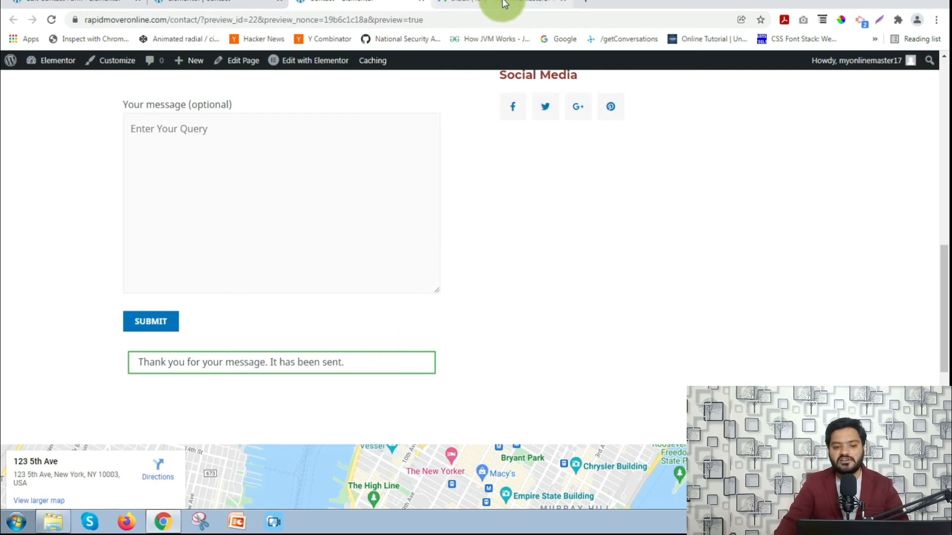
left_click(504, 4)
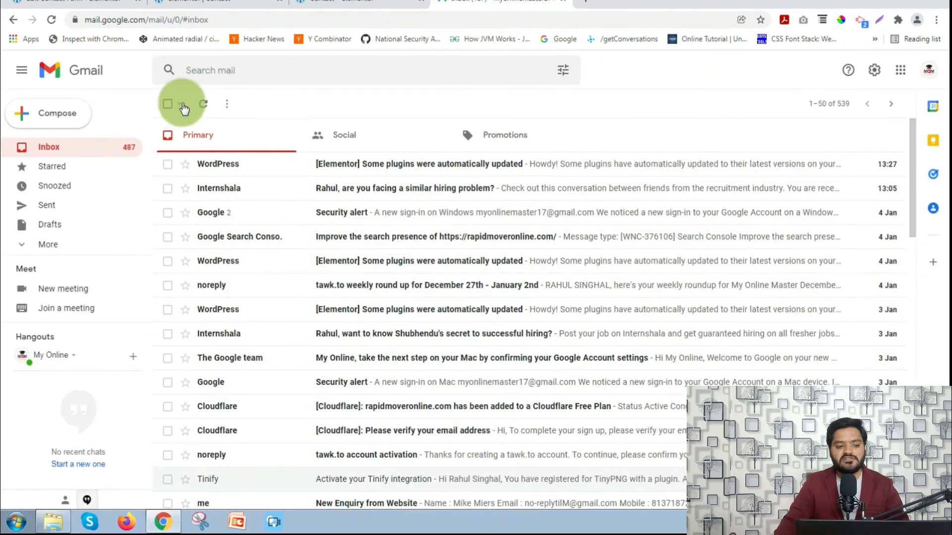
- Refresh Gmail and open the Promotions email 'New Contact us enquiry from website' to check its details
left_click(203, 104)
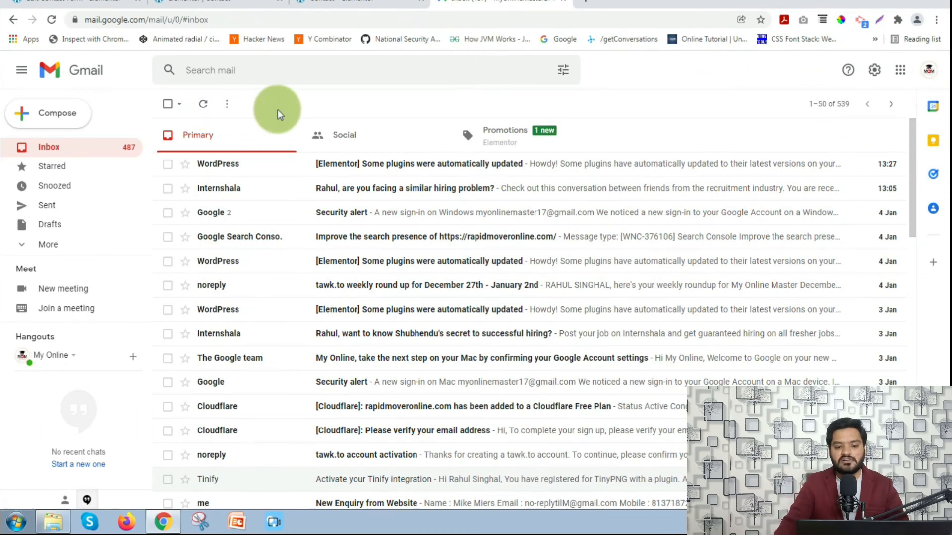
left_click(506, 140)
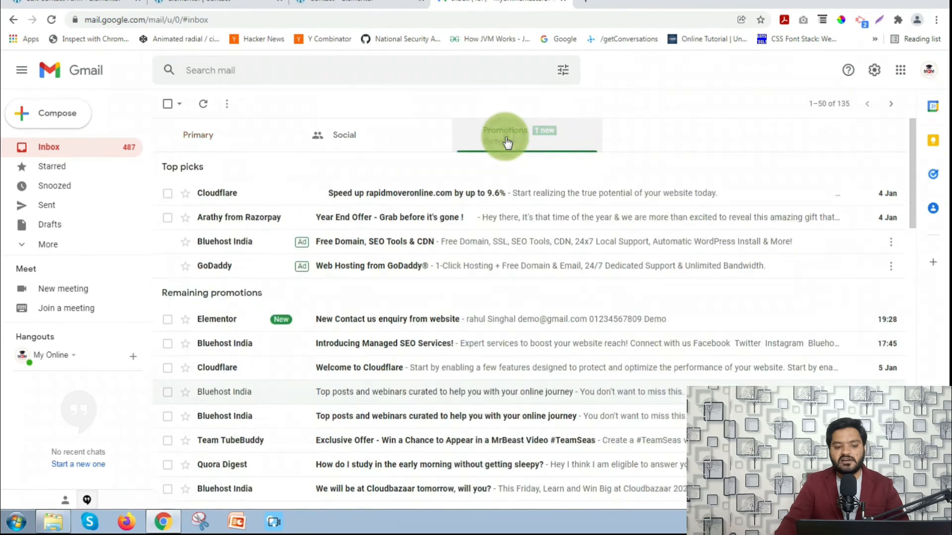
left_click(336, 326)
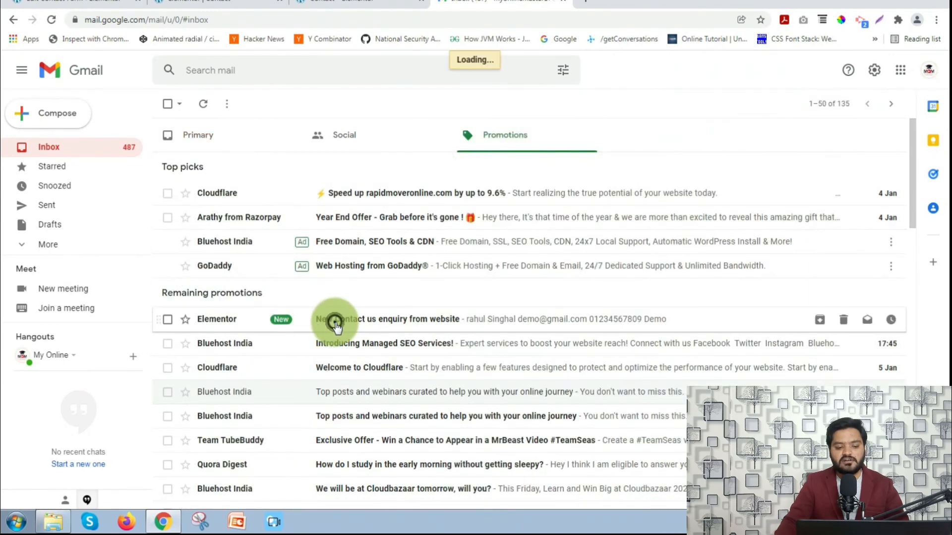
left_click_drag(188, 140, 411, 140)
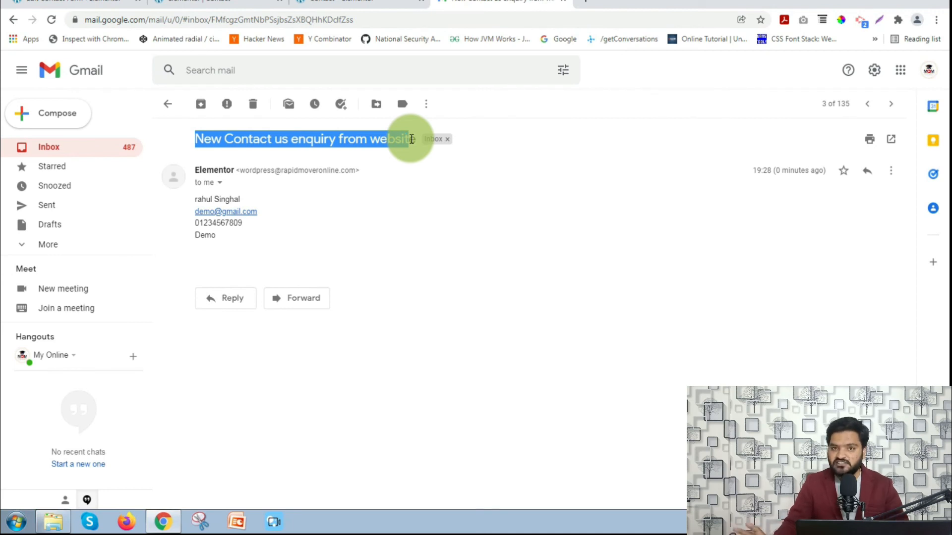
left_click_drag(197, 199, 235, 239)
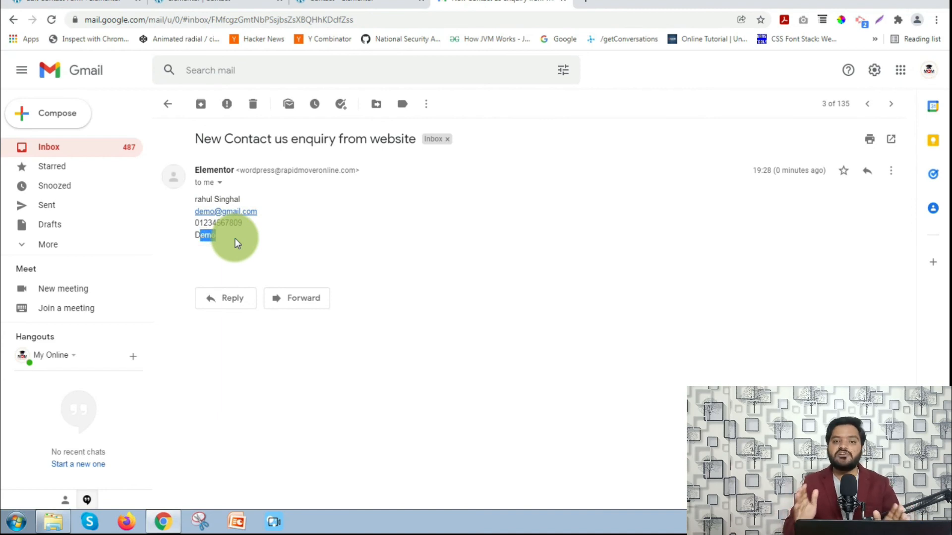